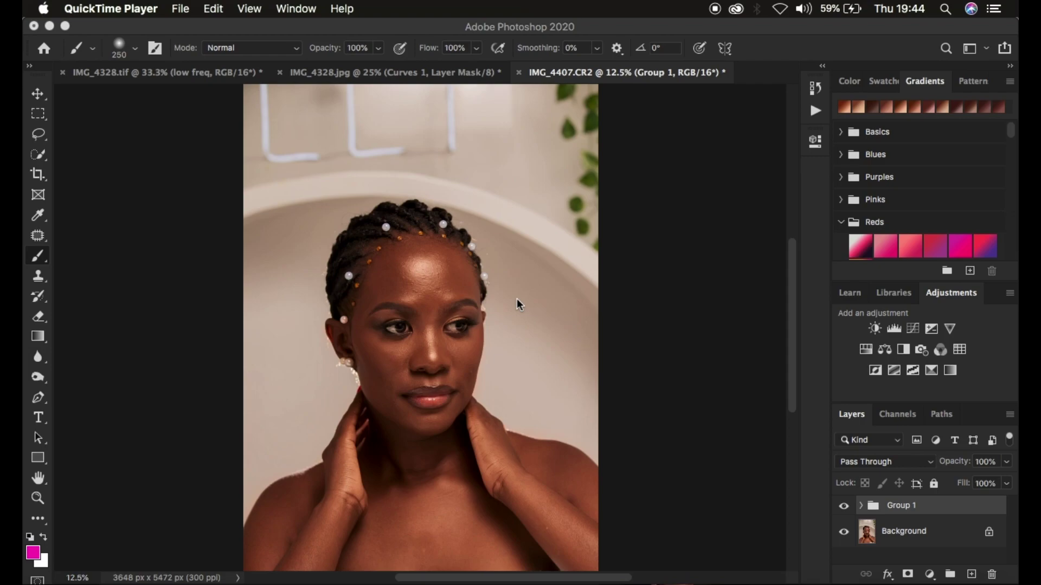
Compare the portrait with and without Group 1, and delete the group with its contents
left_click(844, 507)
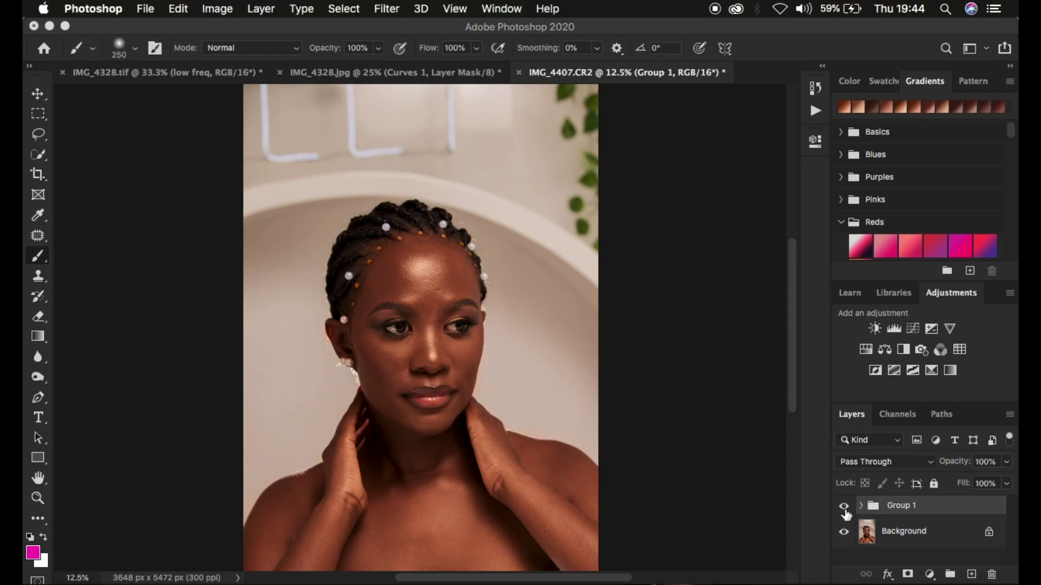
left_click(845, 510)
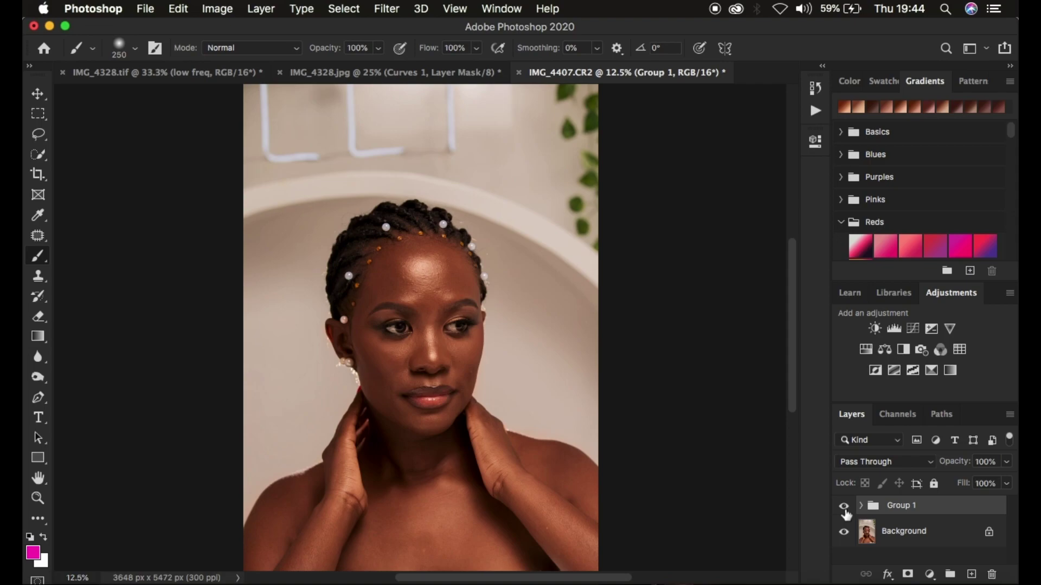
left_click(844, 508)
left_click(844, 509)
left_click(845, 508)
left_click(845, 508)
key("Delete")
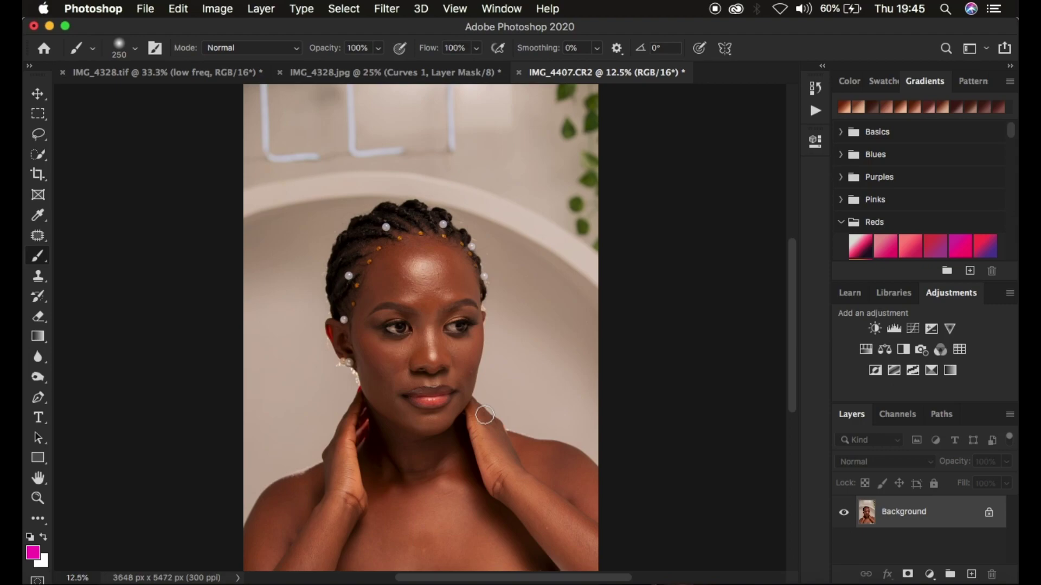
Add a Gradient Map adjustment layer above the Background layer
left_click(929, 575)
left_click(755, 301)
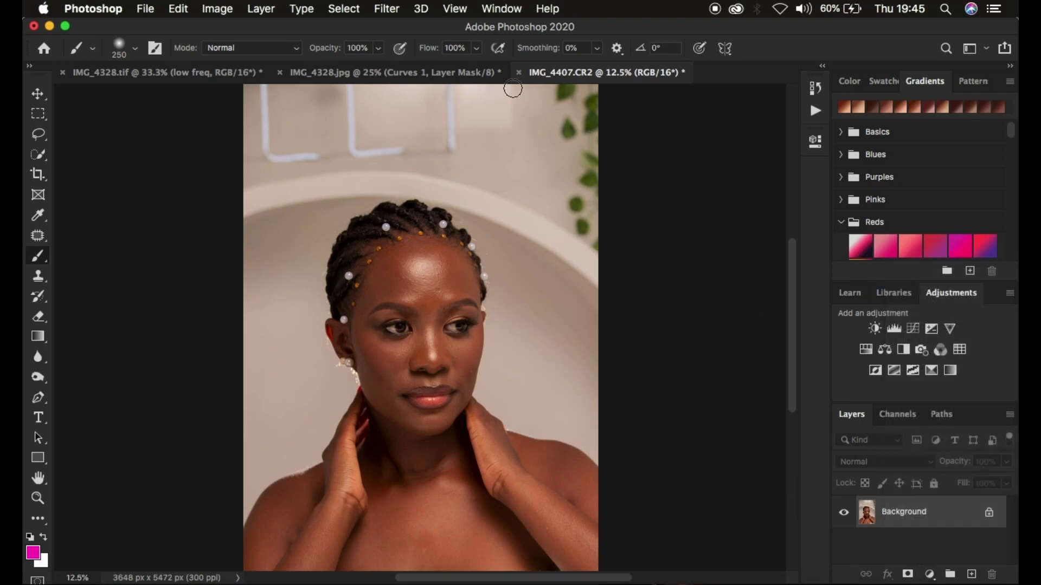
left_click(929, 575)
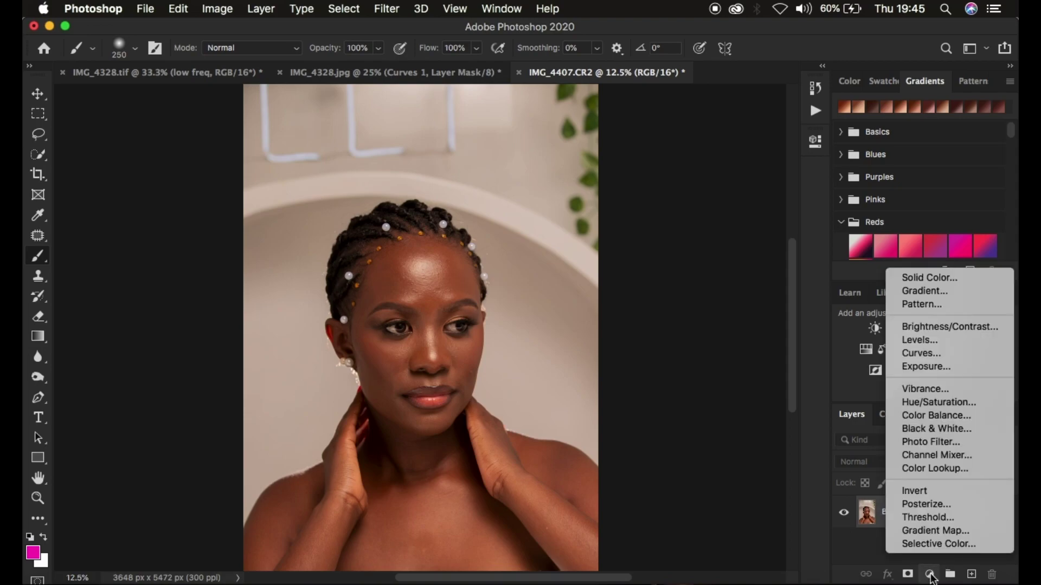
left_click(922, 532)
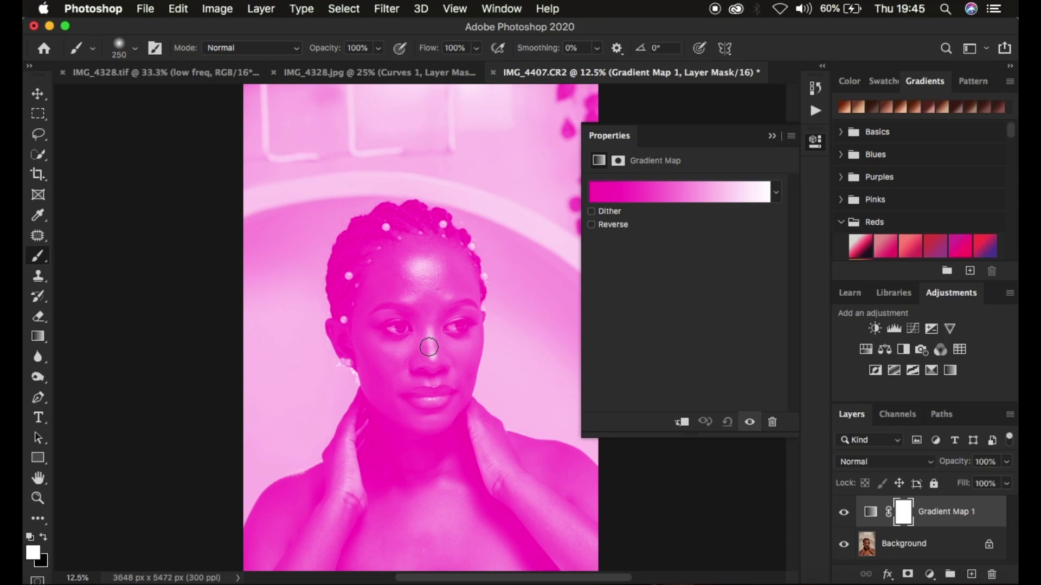
left_click(771, 137)
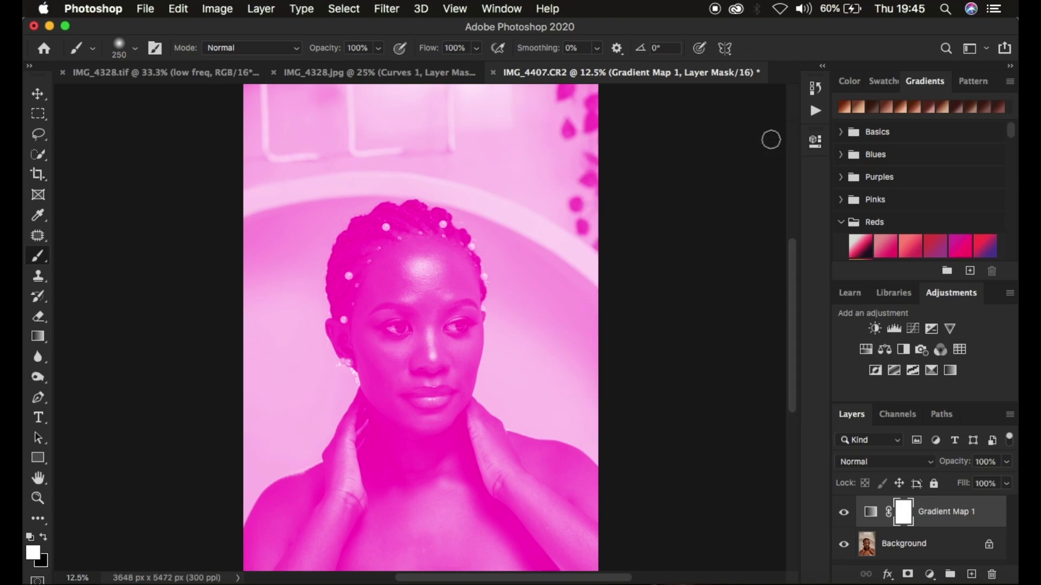
left_click(869, 514)
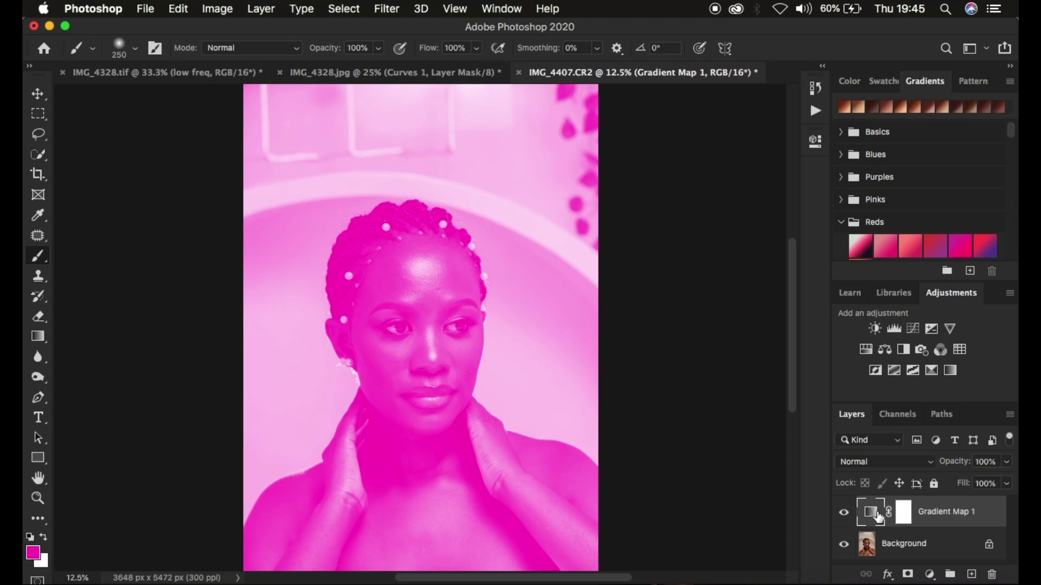
Hide the gradient map layer to reveal the original portrait colours and open its gradient in the Gradient Editor
left_click(844, 513)
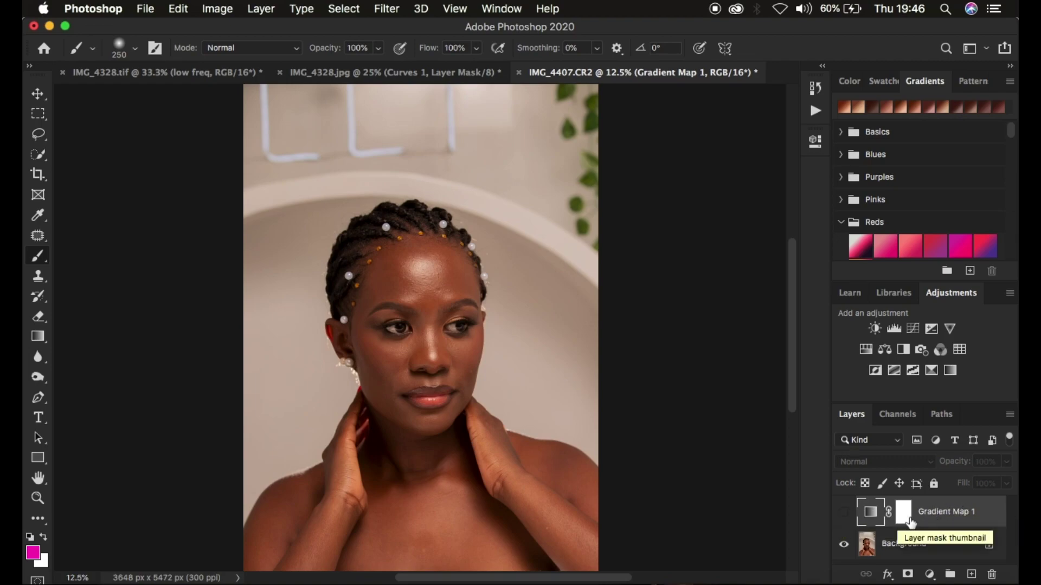
left_click(909, 551)
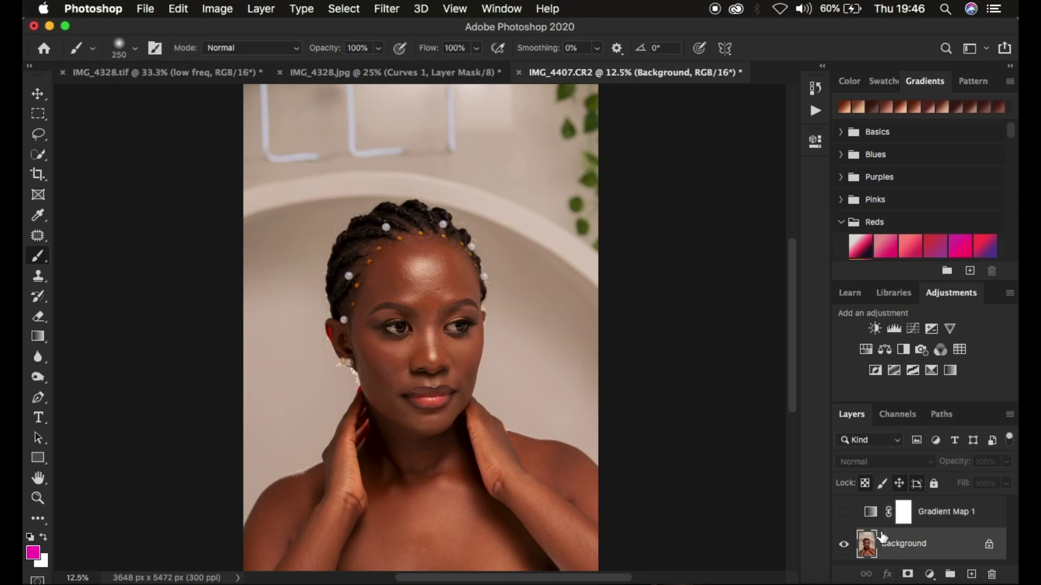
left_click(871, 515)
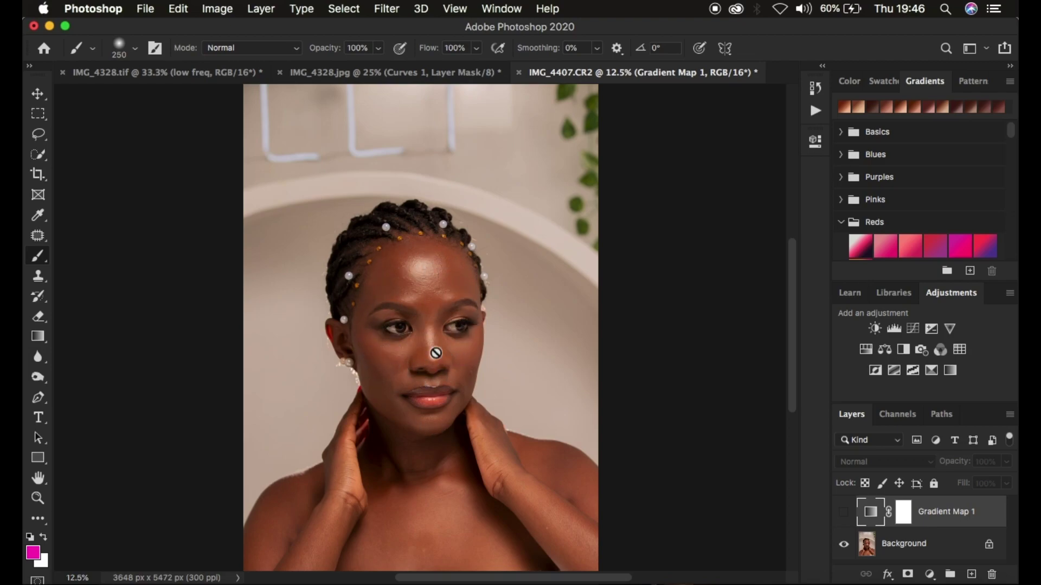
double_click(871, 515)
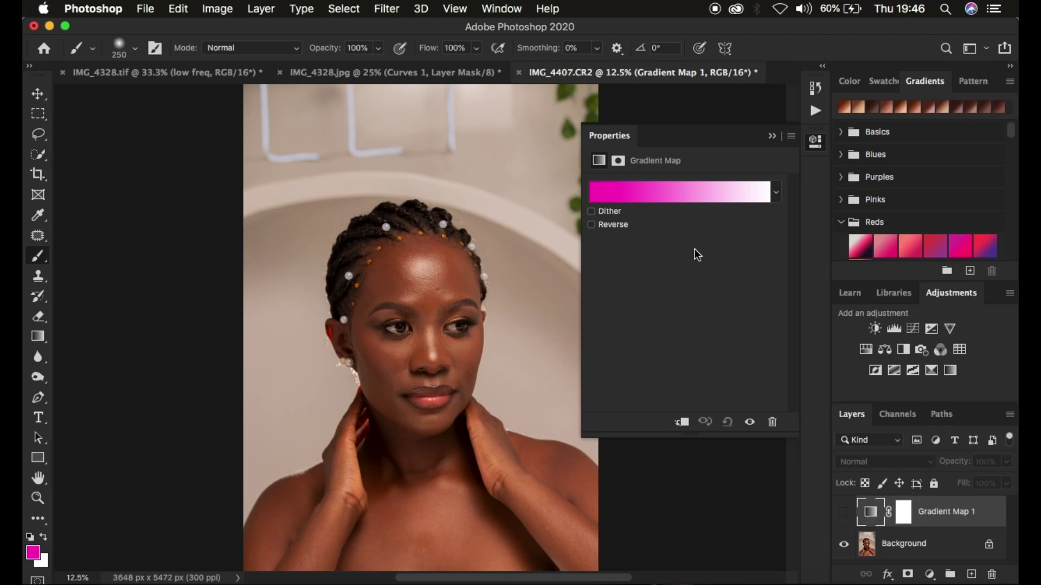
left_click(658, 195)
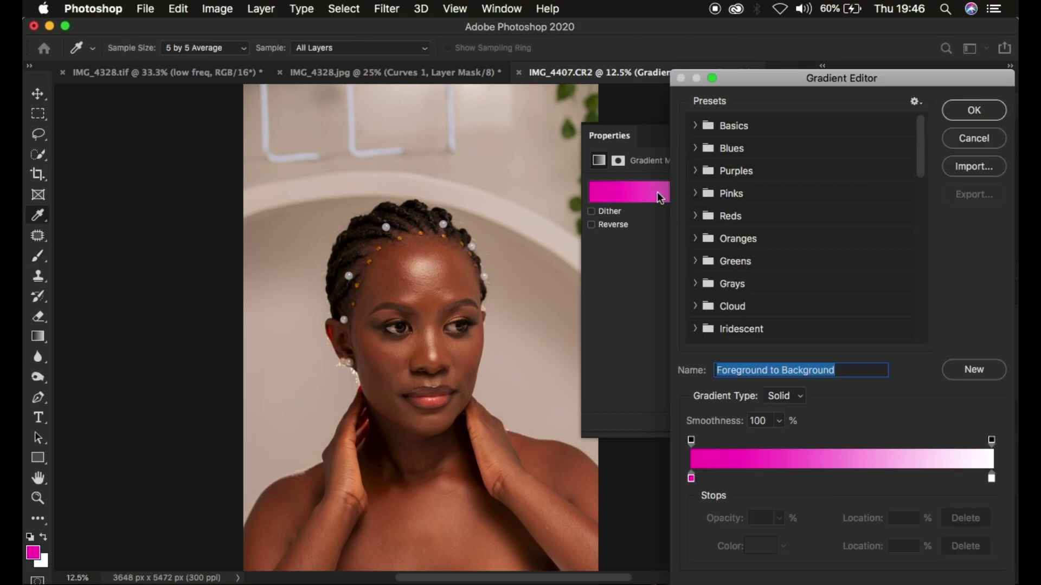
left_click_drag(805, 83, 759, 69)
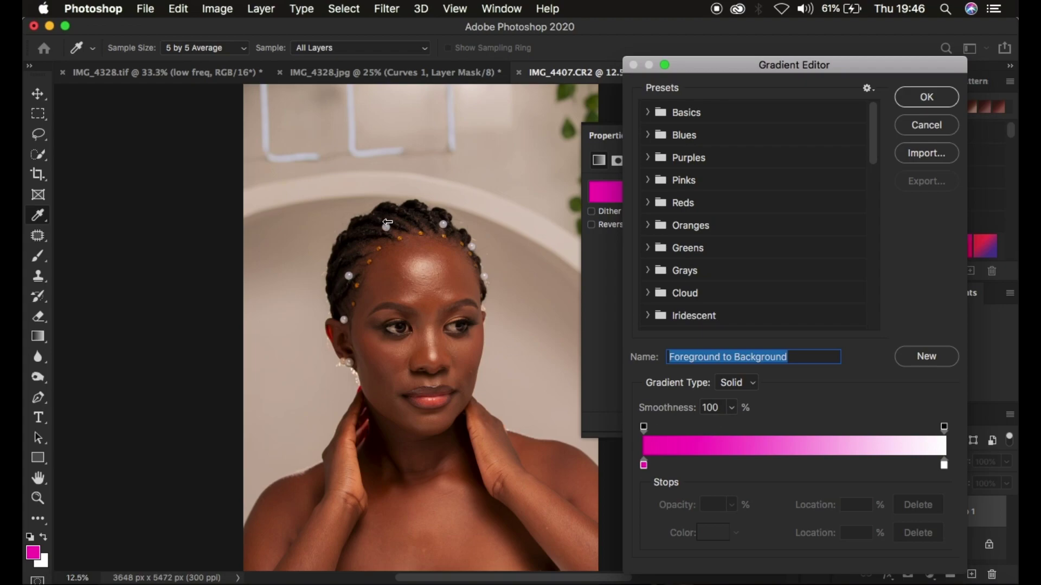
Keep the eyedropper's sample size at 5 by 5 Average and its sample source at All Layers
left_click(190, 49)
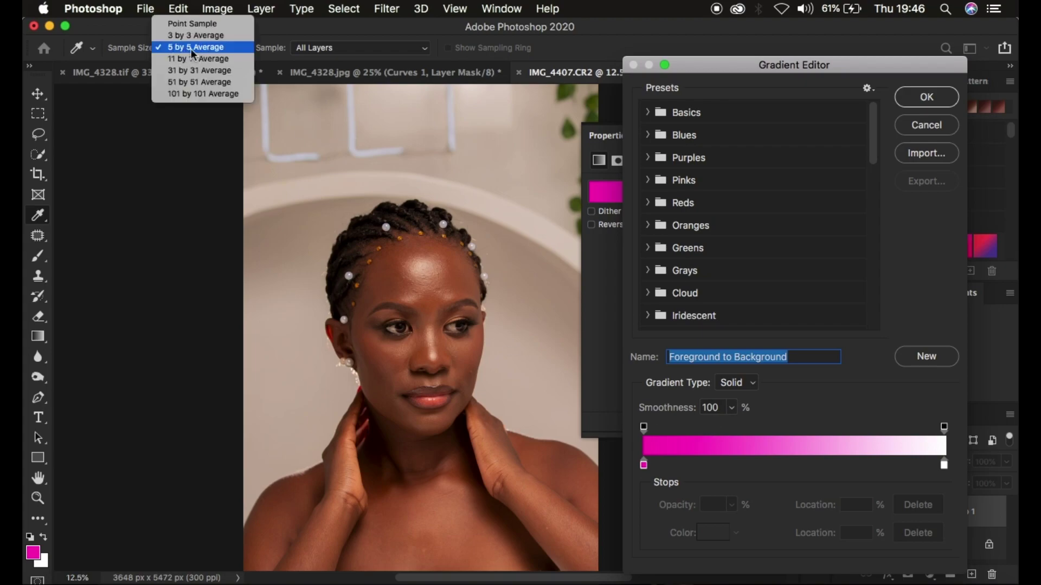
left_click(191, 50)
left_click(353, 50)
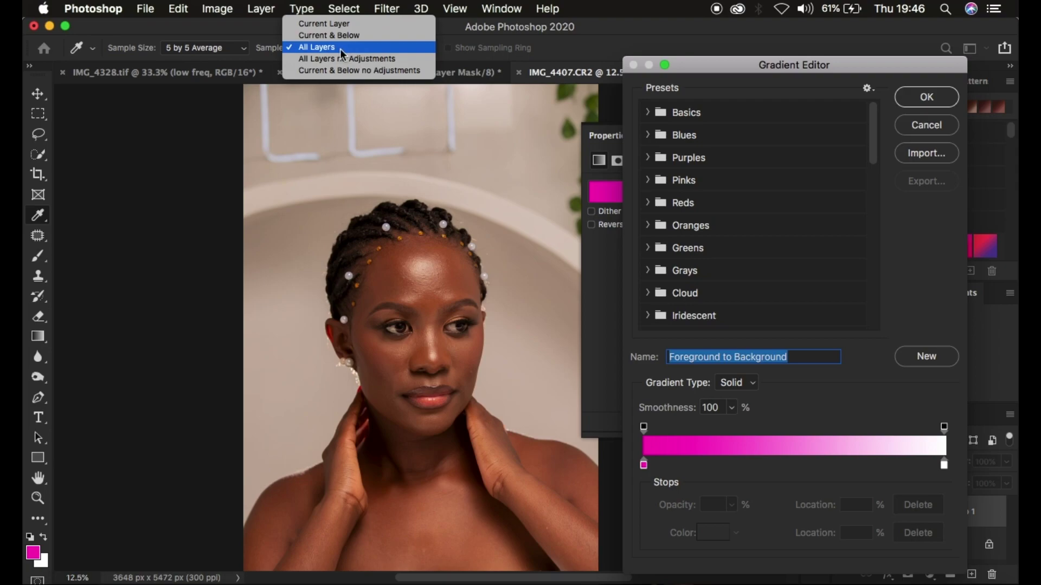
left_click(342, 53)
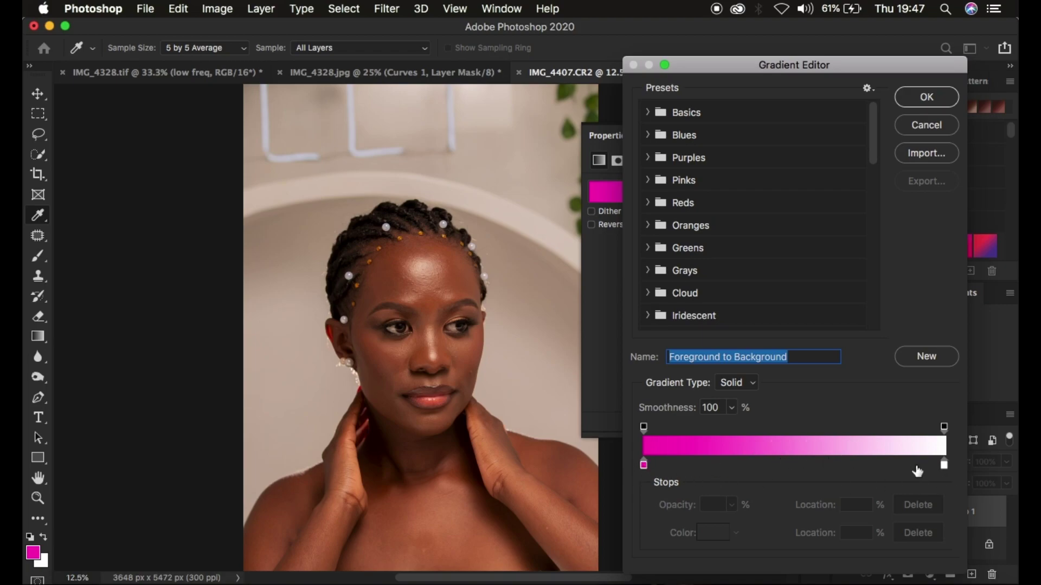
Set the gradient's 0% colour stop to the dark shadow tone 2f1a0f, sampled from the shaded skin on the neck
left_click(644, 466)
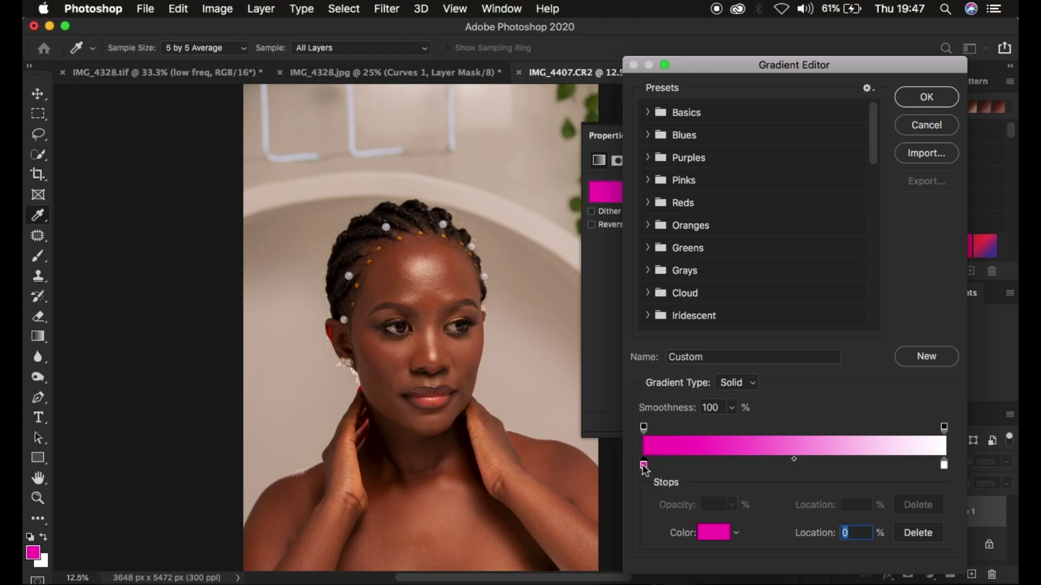
left_click(710, 533)
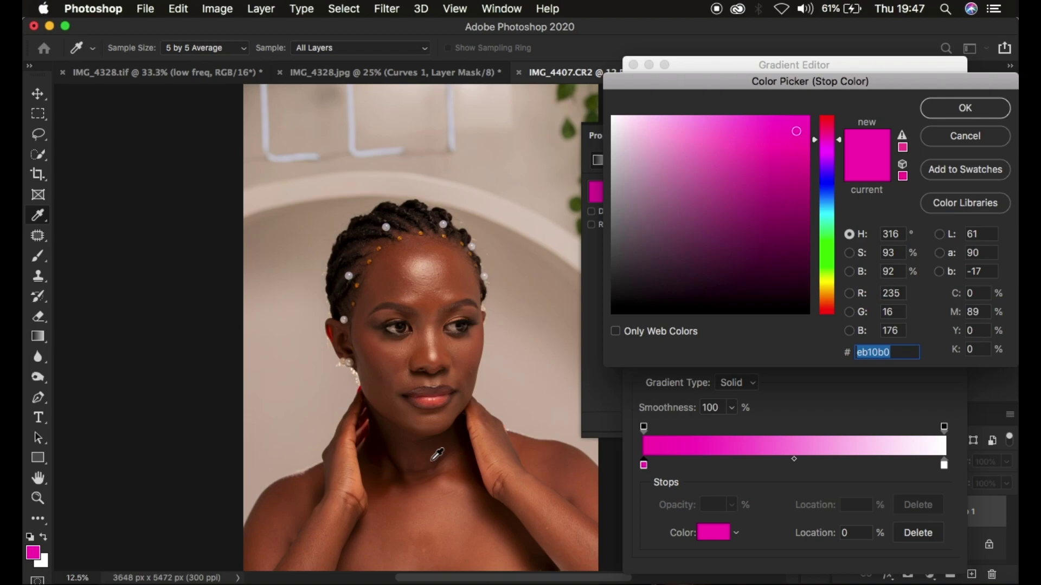
key("super+equal")
key("super+equal")
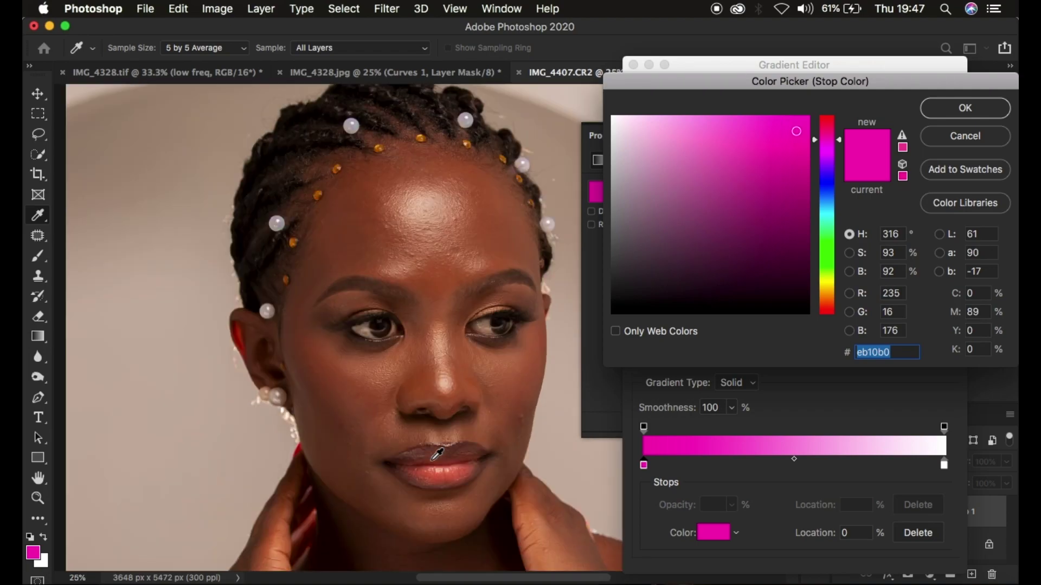
left_click(434, 449)
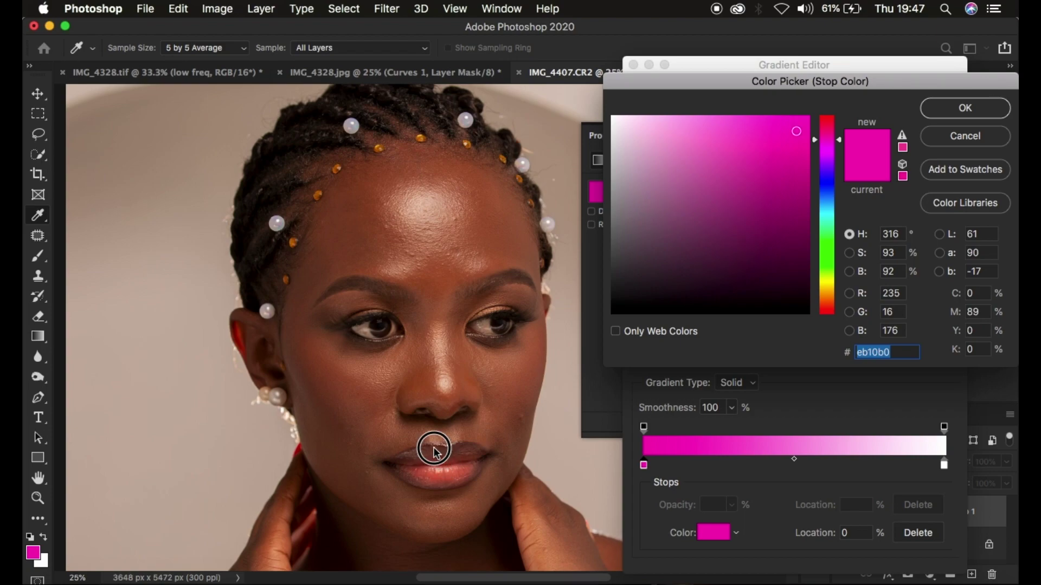
scroll(439, 451, "down", 1)
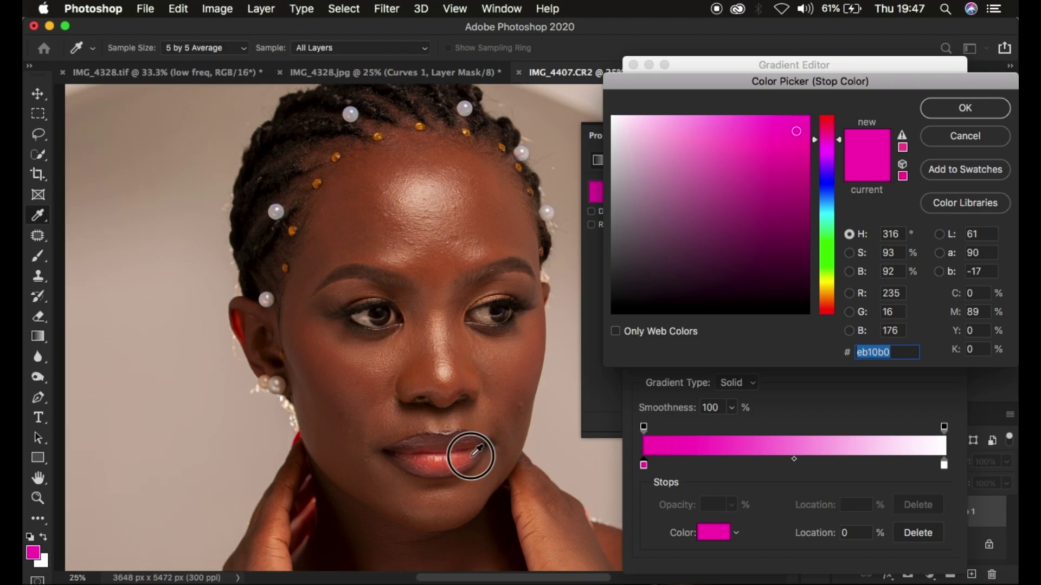
scroll(469, 400, "down", 5)
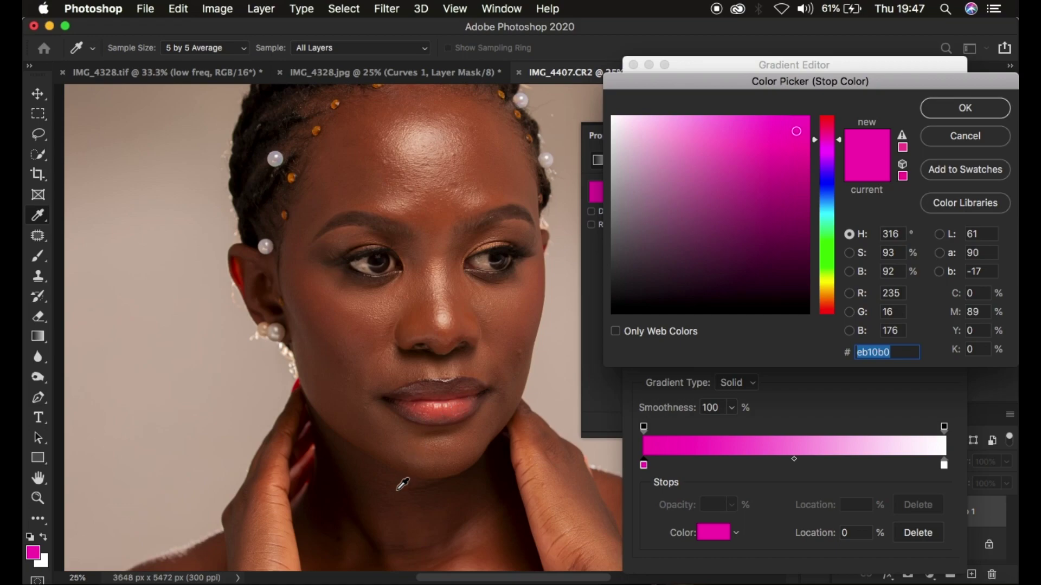
left_click(360, 484)
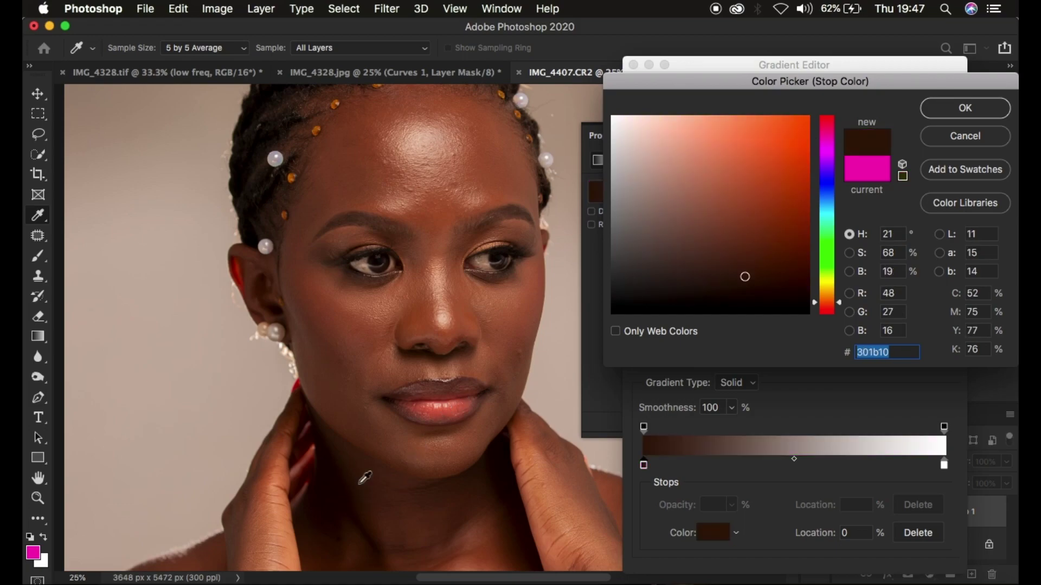
left_click(358, 484)
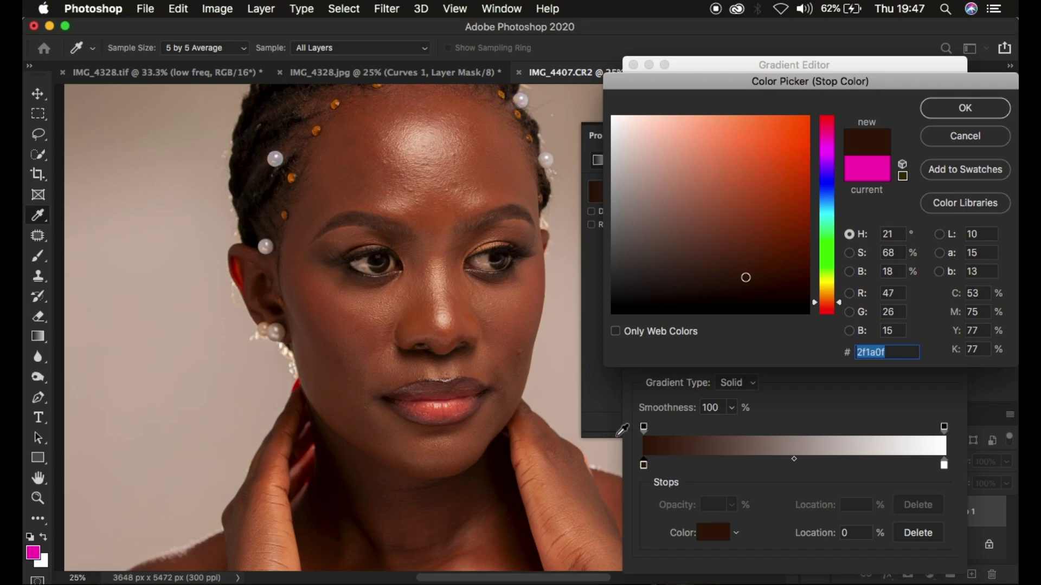
left_click(958, 111)
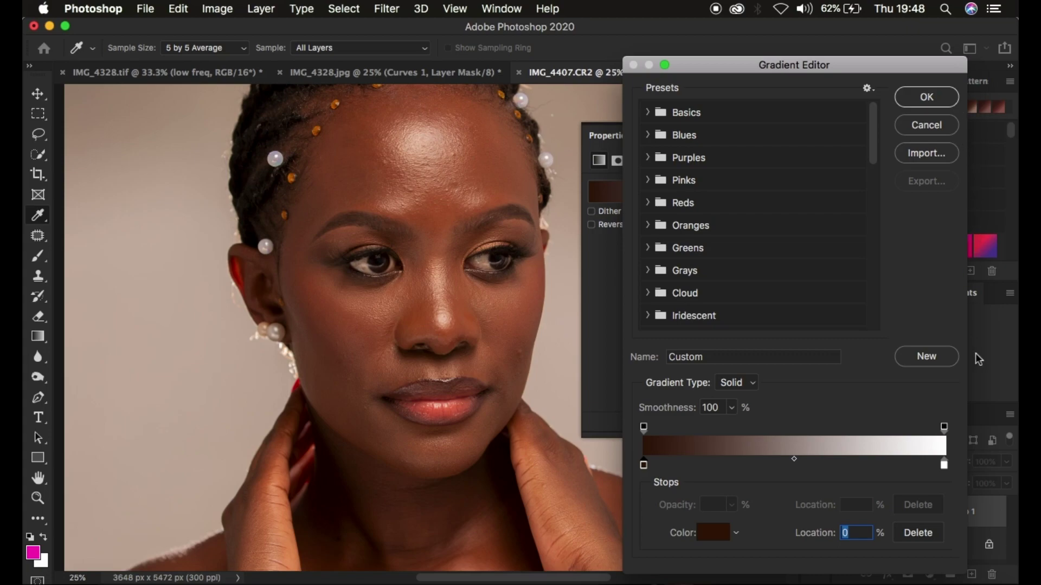
Set the gradient's 100% colour stop to the highlight skin tone cca485, sampled from the bridge of the nose
double_click(944, 466)
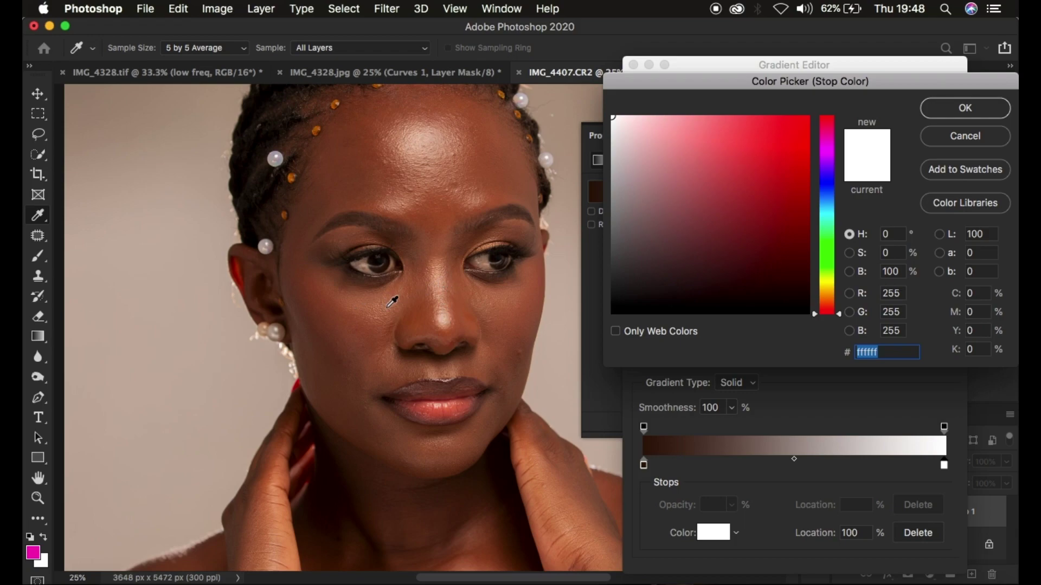
left_click(440, 283)
left_click(940, 109)
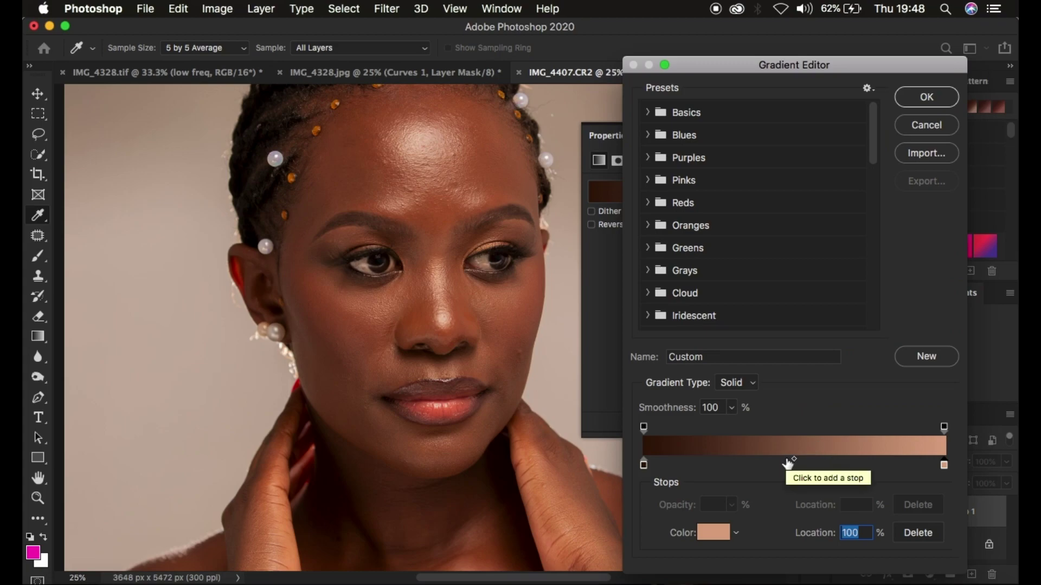
Add a colour stop near the gradient's middle with the midtone 874b28, sampled from the skin beside the nose, and accept the gradient
left_click(787, 463)
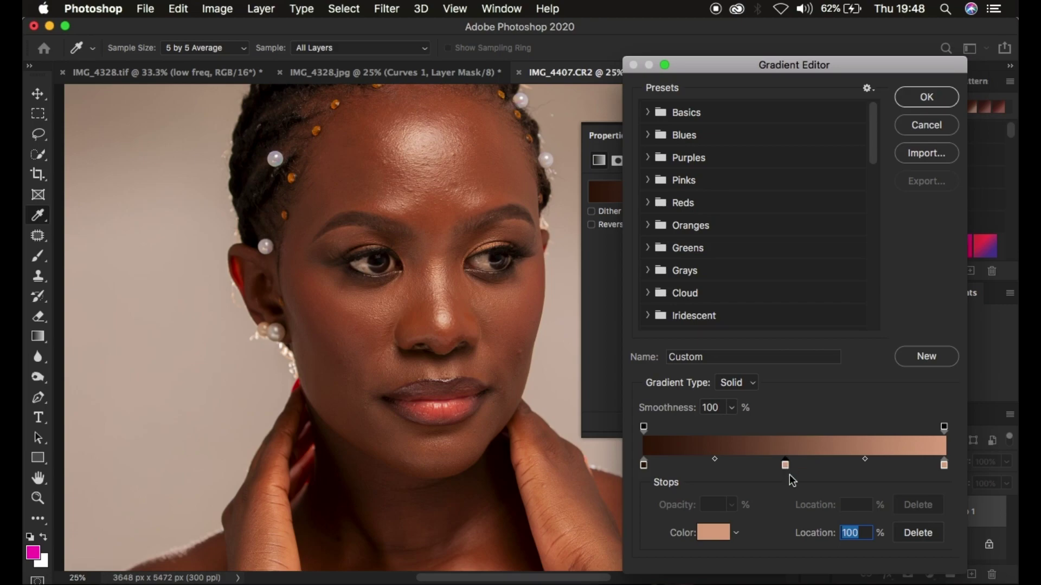
left_click(717, 535)
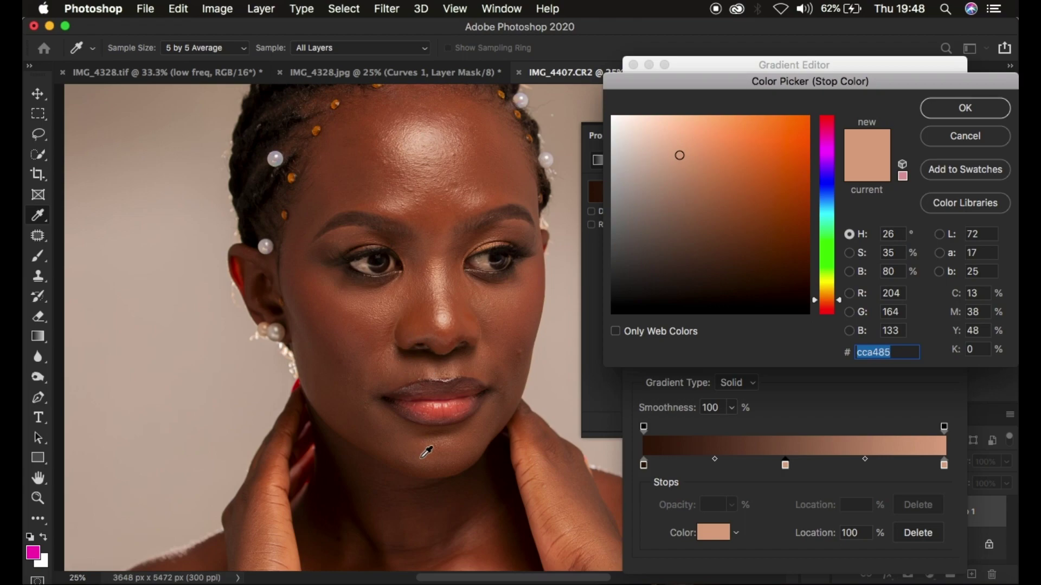
left_click(422, 314)
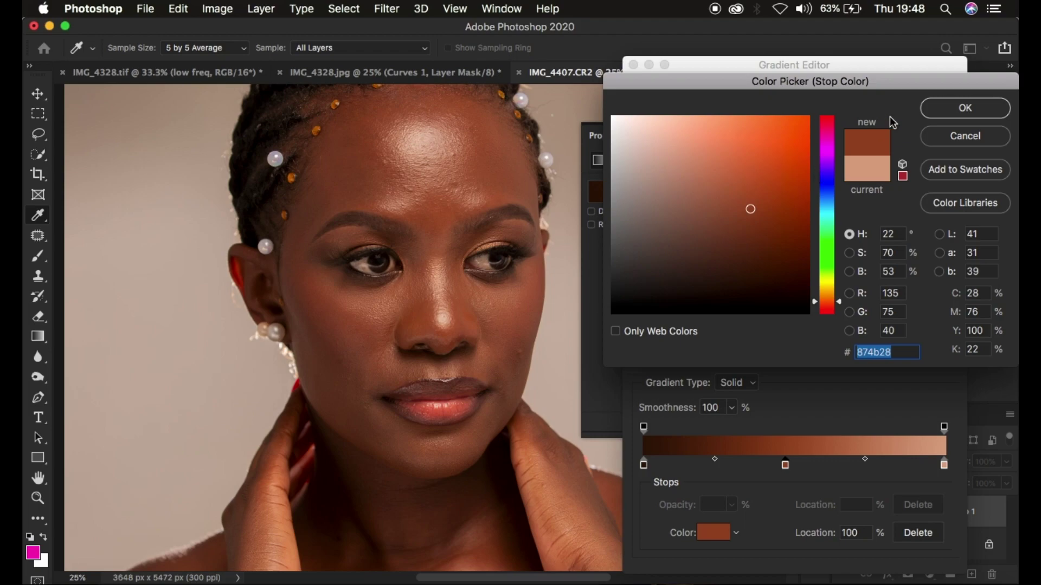
left_click(943, 112)
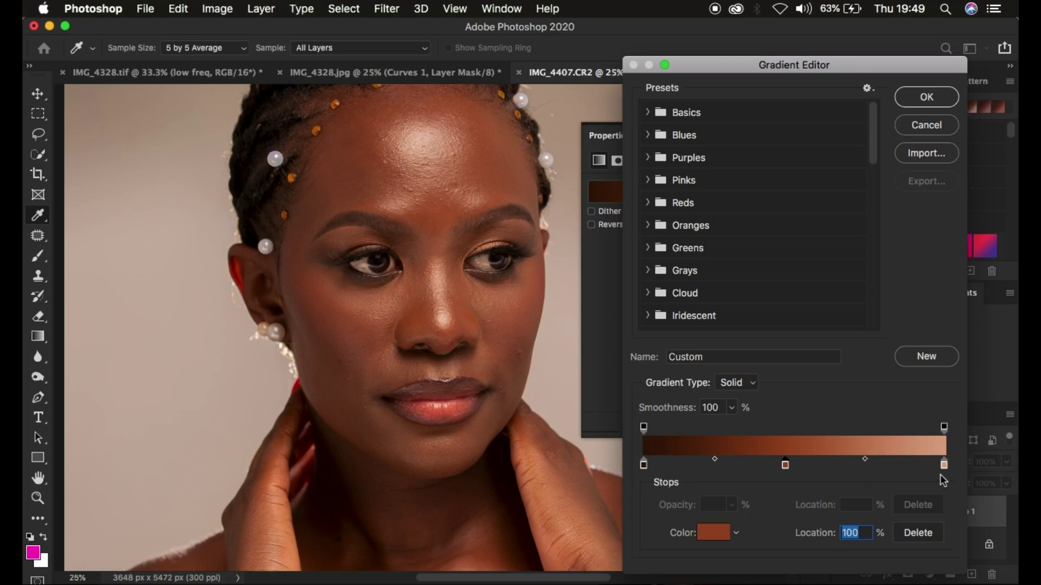
left_click(926, 98)
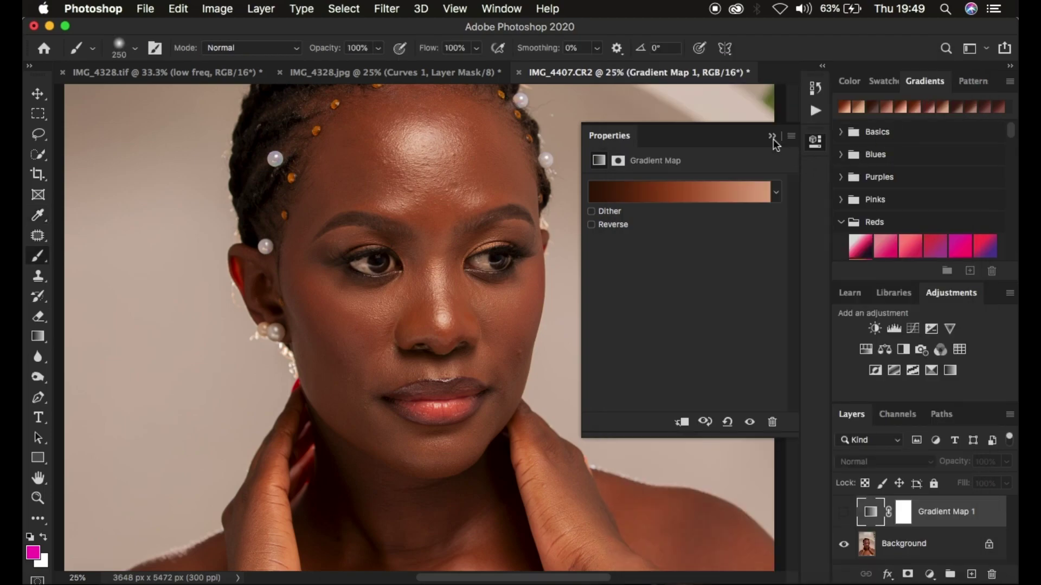
left_click(771, 136)
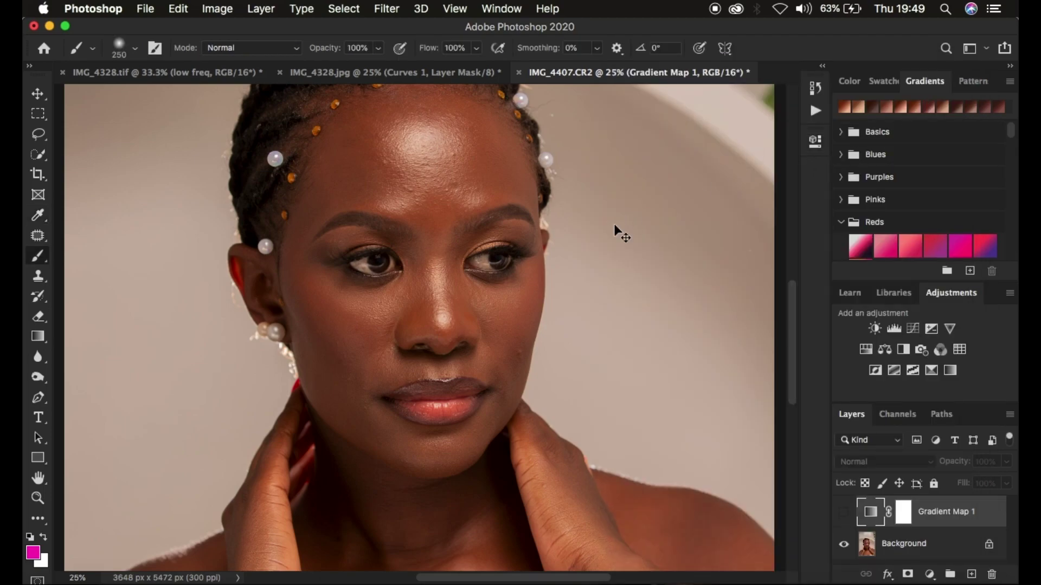
key("super+minus")
key("super+minus")
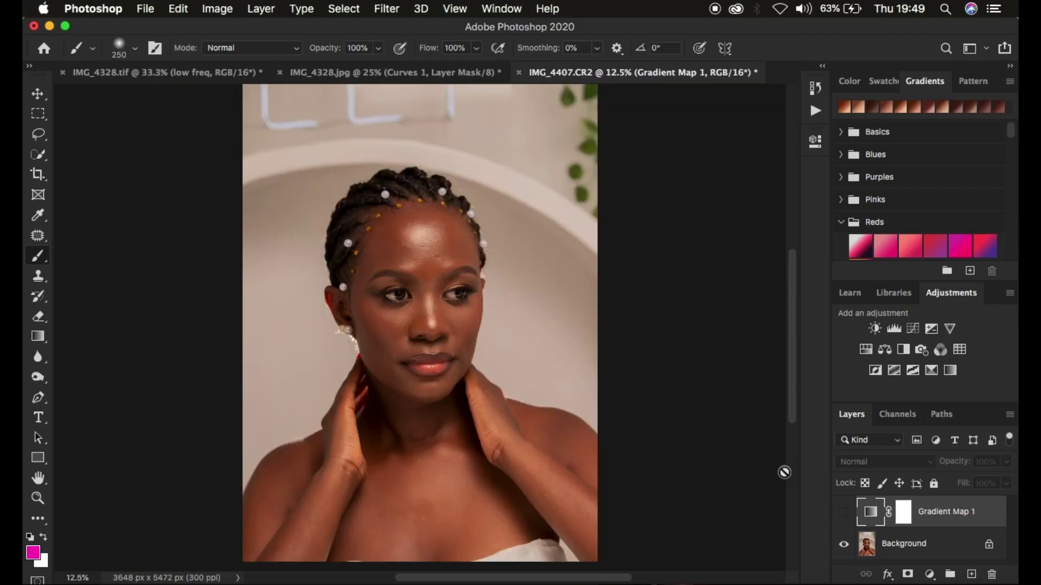
Make the Gradient Map layer visible and set its blend mode to Color
left_click(844, 514)
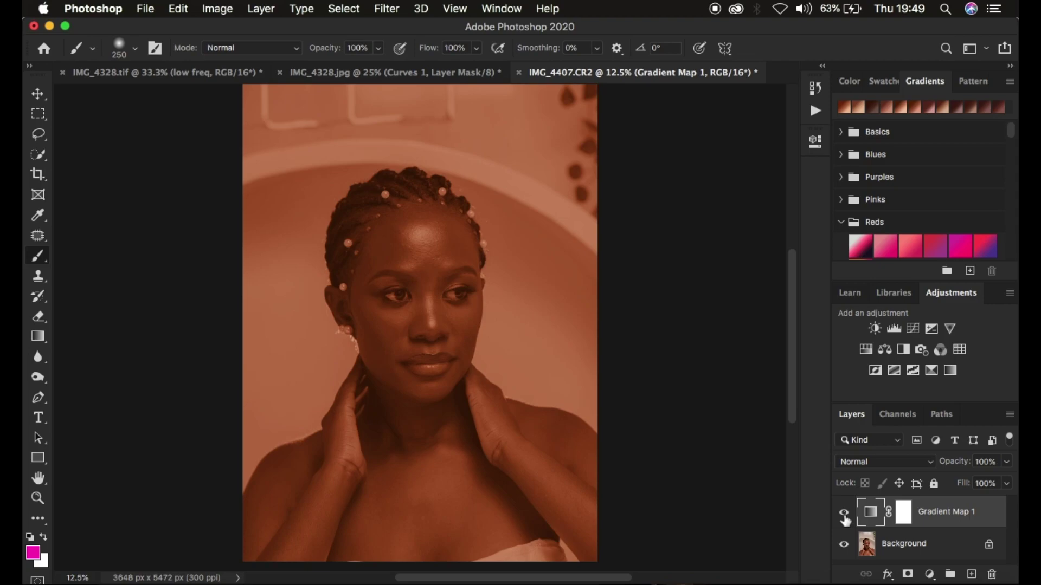
left_click(866, 463)
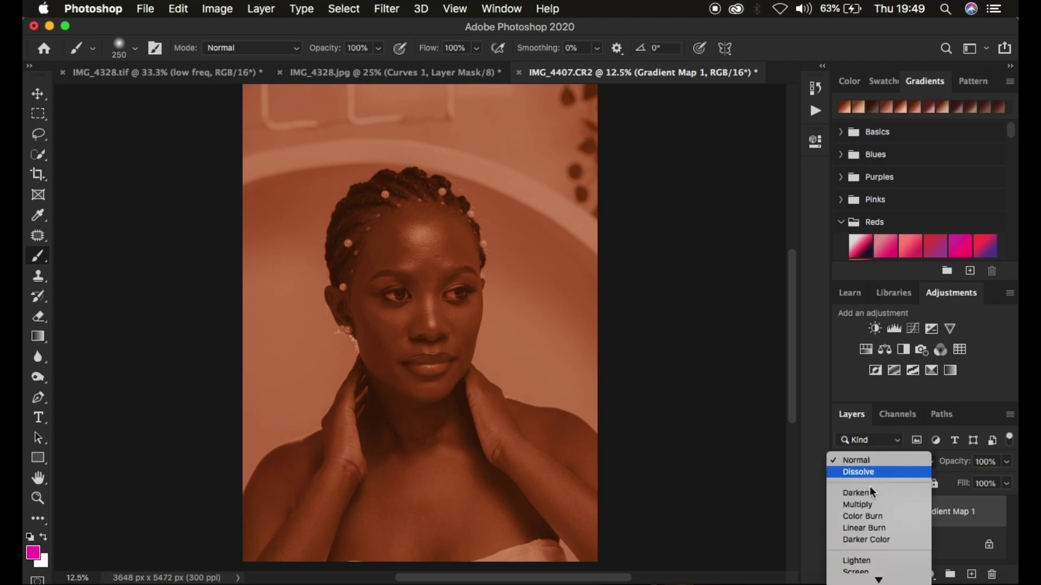
scroll(878, 460, "down", 4)
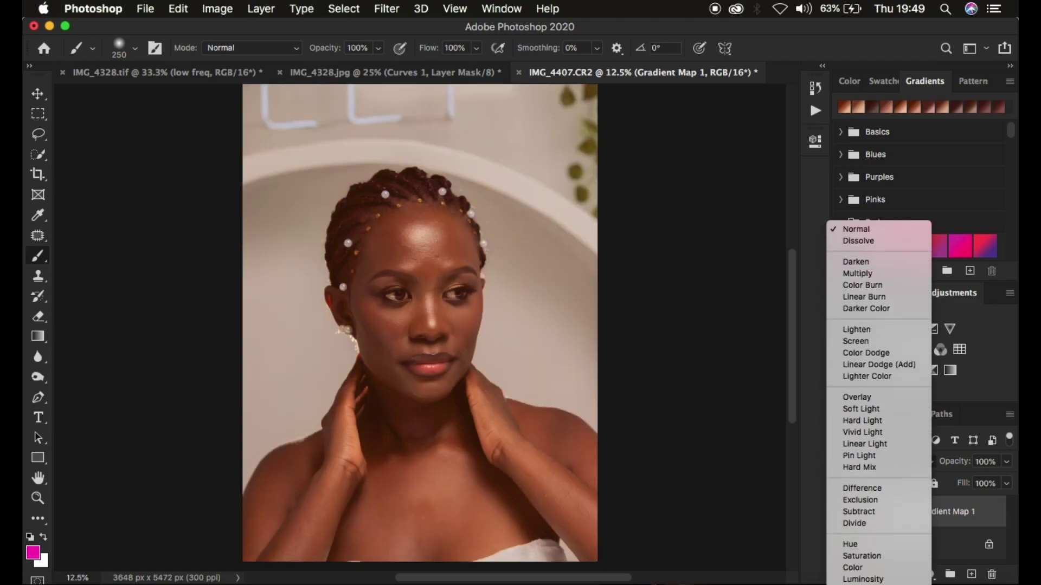
left_click(869, 569)
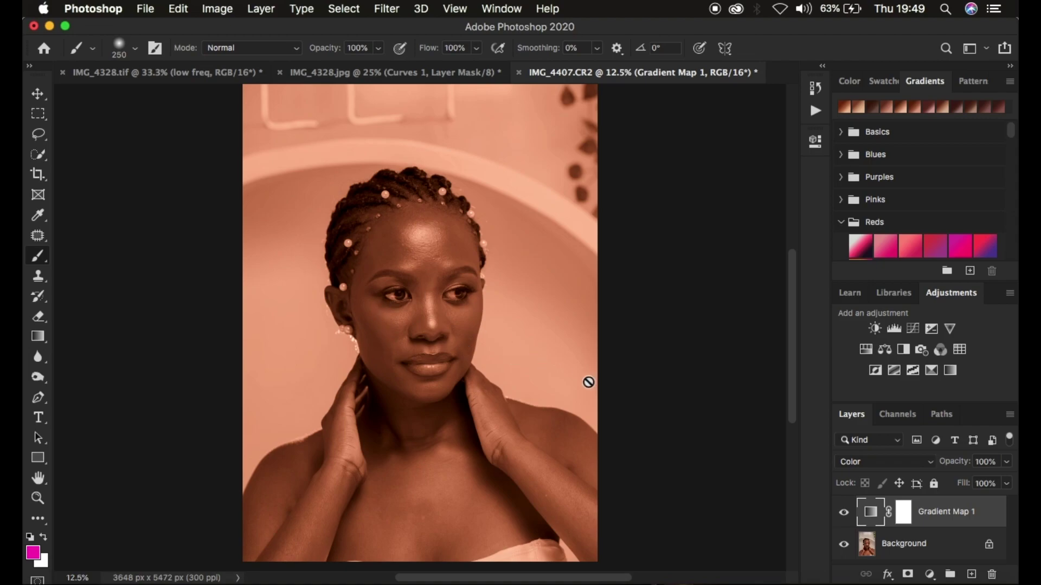
Invert the Gradient Map's layer mask to black and keep the Soft Round brush at 250 px with 0% hardness
left_click(903, 514)
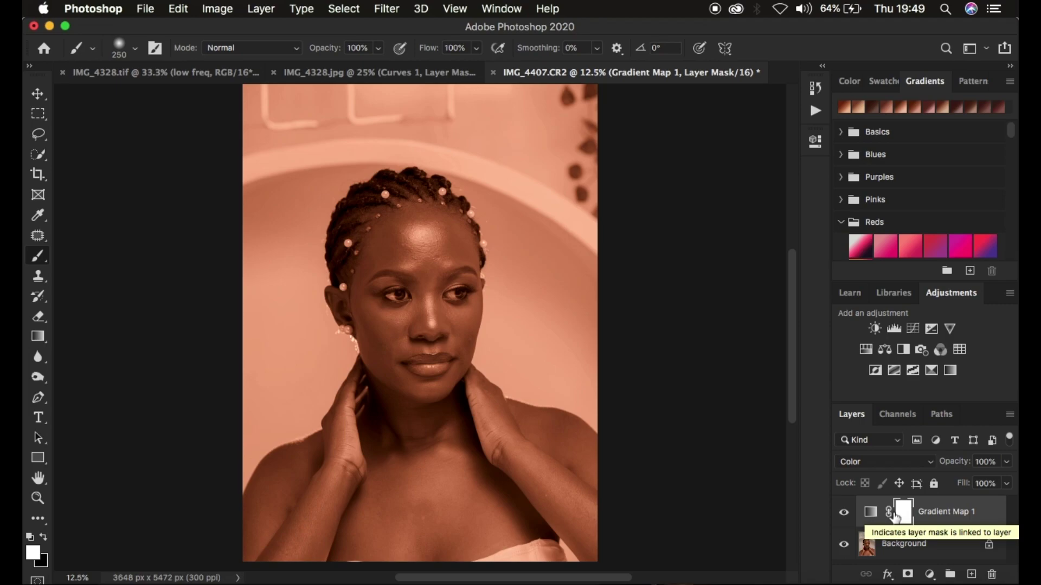
key("super+i")
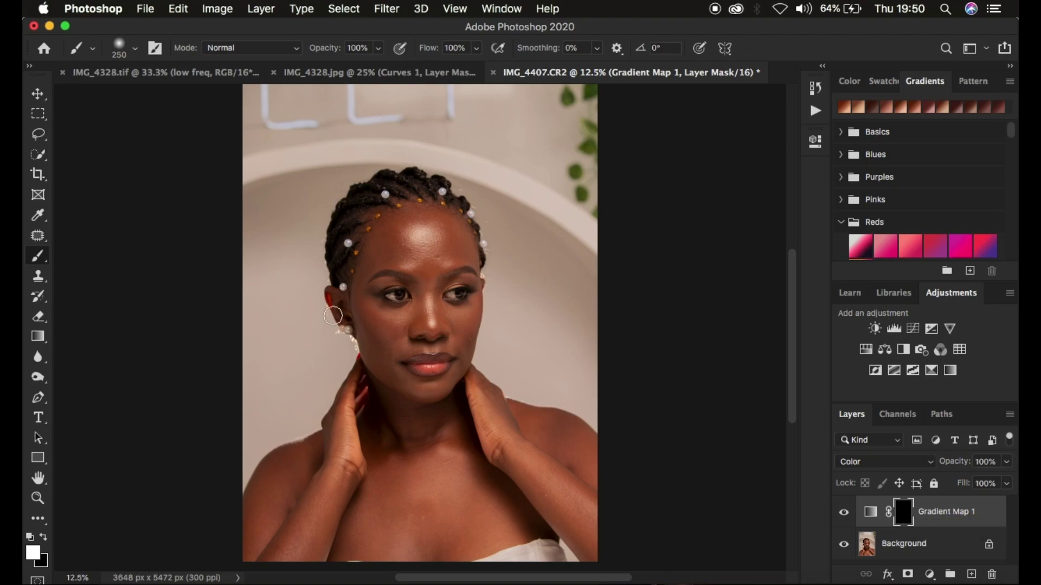
right_click(38, 258)
left_click(104, 255)
left_click(136, 50)
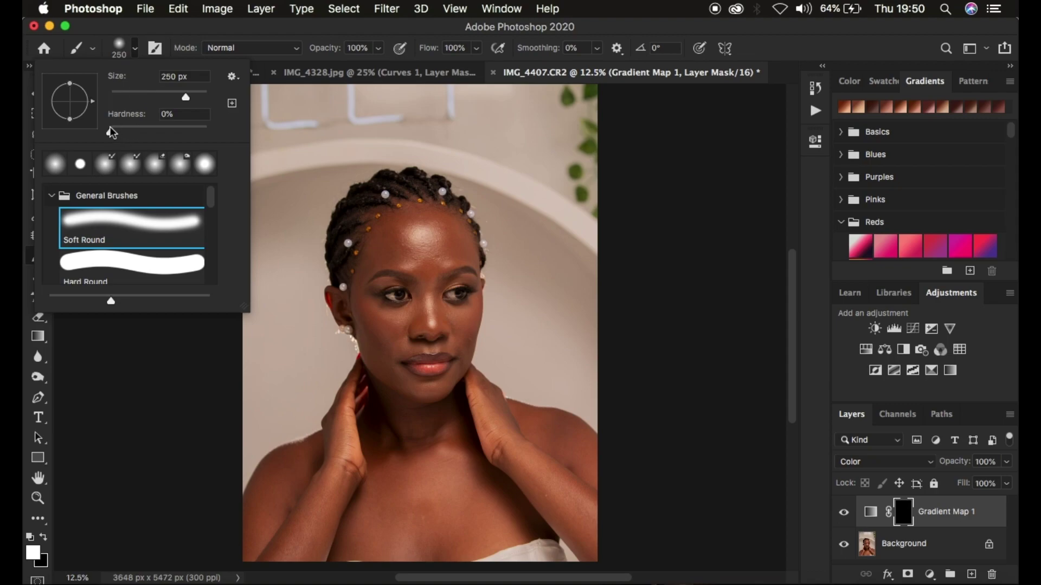
left_click(135, 49)
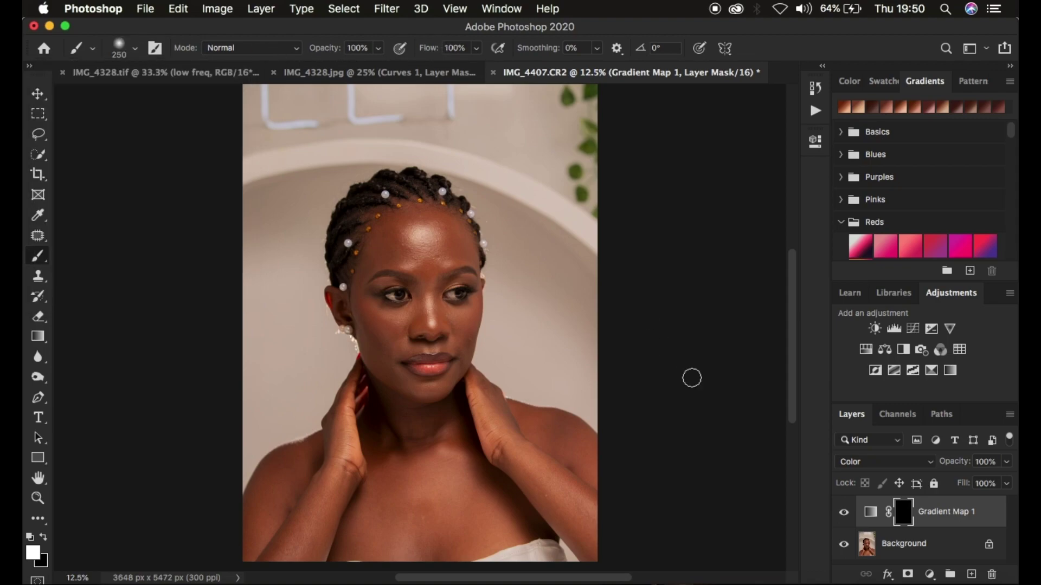
key("x")
key("x")
key("x")
key("x")
key("x")
key("x")
key("x")
left_click(43, 538)
left_click(43, 538)
left_click(43, 538)
Paint white on the Gradient Map's mask over the chest, shoulders, neck and face with a 400 px soft brush
key("bracketright")
key("bracketright")
key("bracketright")
key("bracketright")
key("bracketright")
key("bracketleft")
key("bracketleft")
key("bracketleft")
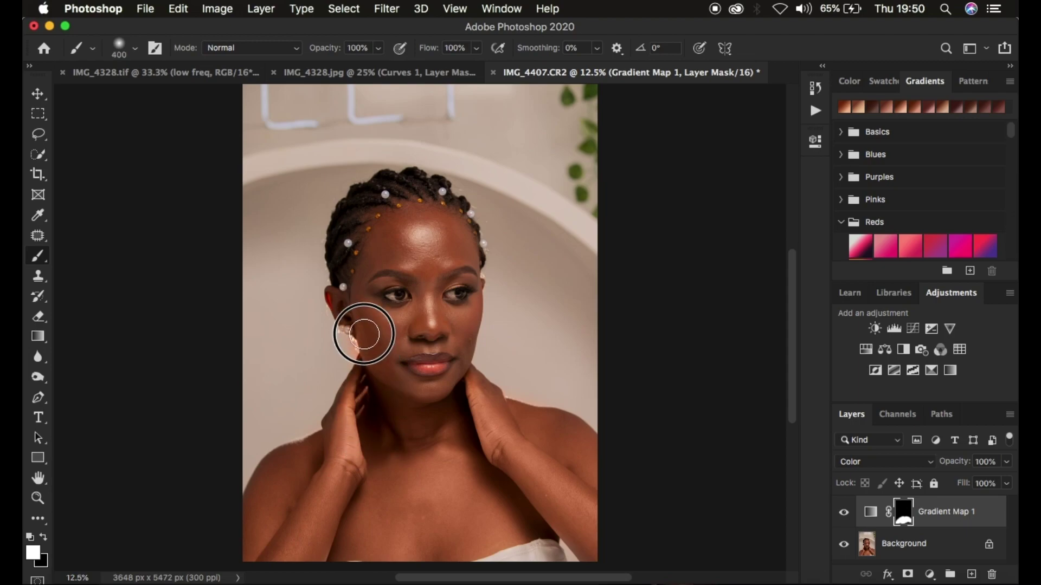
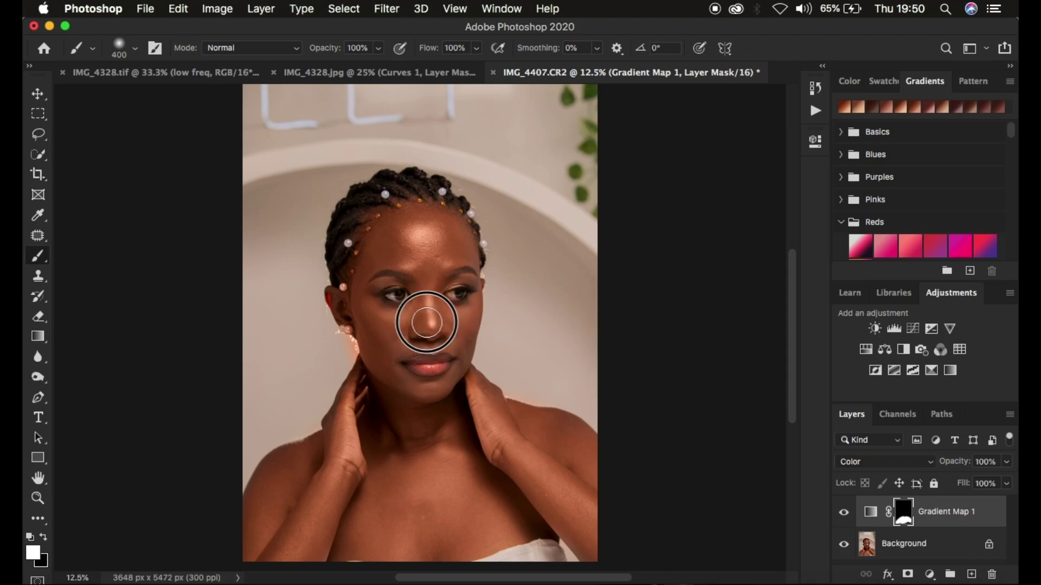
Extend the white mask painting over the face's edges, shoulders and arms, using brush sizes of 200 and 500 px
key("bracketleft")
key("bracketleft")
mouse_move(475, 298)
left_mouse_down()
mouse_move(435, 280)
mouse_move(462, 258)
mouse_move(465, 213)
mouse_move(421, 202)
mouse_move(380, 214)
mouse_move(360, 263)
mouse_move(362, 301)
mouse_move(383, 319)
mouse_move(419, 327)
mouse_move(391, 354)
mouse_move(450, 342)
mouse_move(439, 338)
mouse_move(465, 344)
mouse_move(456, 374)
mouse_move(431, 385)
mouse_move(388, 374)
mouse_move(380, 358)
mouse_move(421, 393)
mouse_move(463, 396)
mouse_move(471, 382)
mouse_move(474, 395)
mouse_move(447, 393)
mouse_move(465, 348)
mouse_move(459, 360)
mouse_move(451, 346)
mouse_move(418, 342)
mouse_move(388, 363)
mouse_move(335, 294)
mouse_move(348, 313)
mouse_move(386, 229)
mouse_move(423, 214)
mouse_move(435, 263)
mouse_move(423, 321)
mouse_move(443, 236)
mouse_move(541, 515)
left_mouse_up()
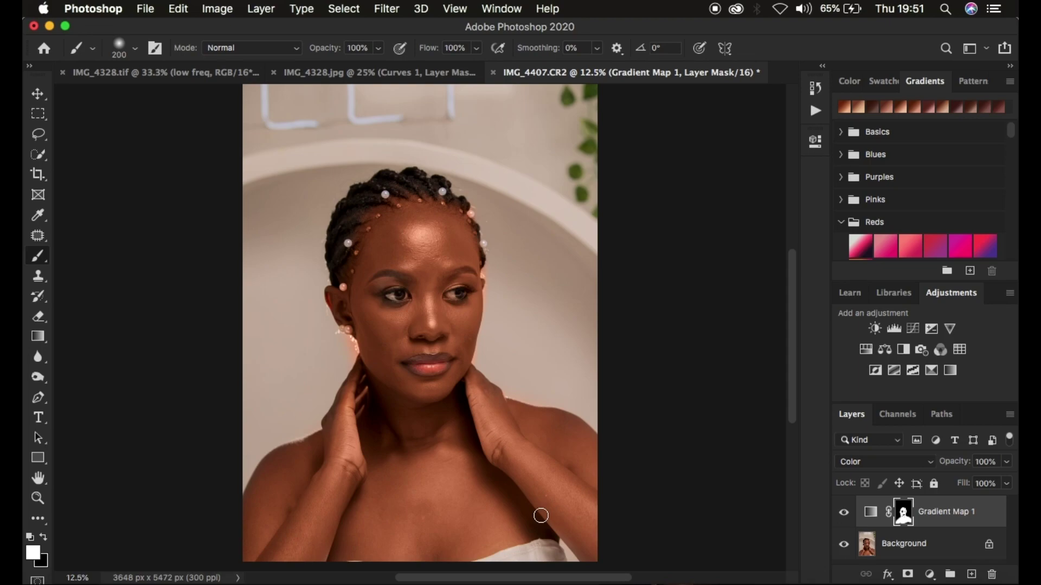
key("bracketright")
key("bracketright")
key("bracketright")
key("bracketright")
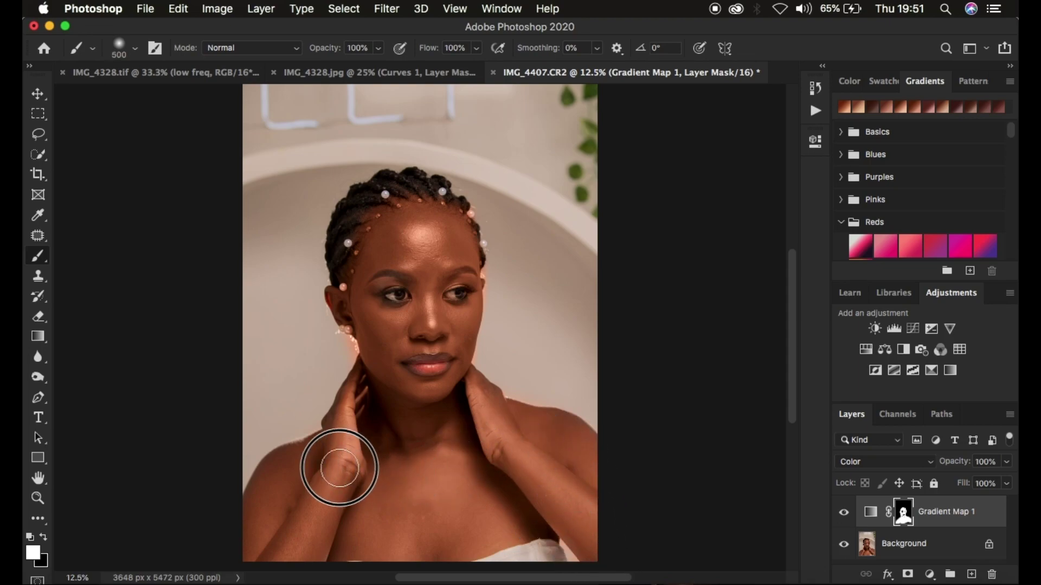
Paint black on the mask with a 150 px brush over the earring, the hair pearls and the background beside the face
key("super+equal")
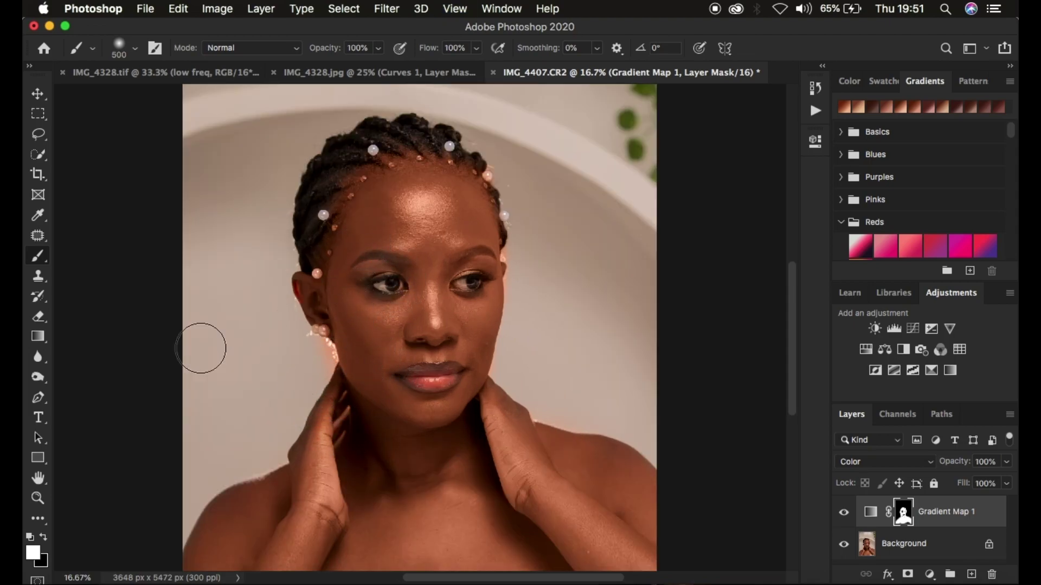
left_click(44, 537)
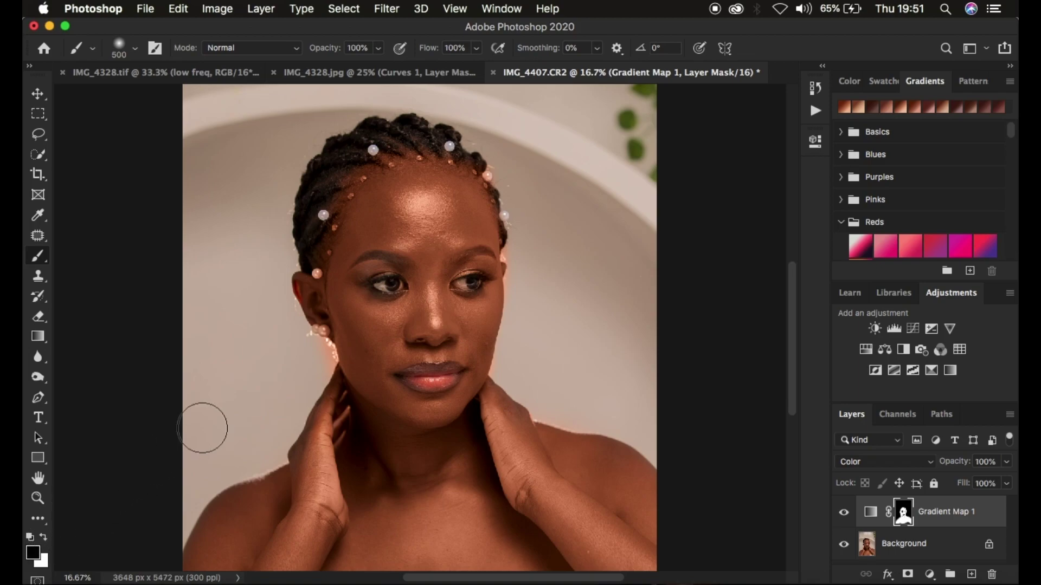
key("bracketleft")
key("bracketleft")
key("bracketleft")
key("bracketleft")
key("bracketleft")
key("bracketleft")
mouse_move(308, 334)
left_mouse_down()
mouse_move(314, 374)
mouse_move(325, 366)
mouse_move(305, 390)
mouse_move(330, 360)
mouse_move(283, 350)
left_mouse_up()
mouse_move(528, 253)
left_mouse_down()
mouse_move(508, 246)
mouse_move(487, 166)
mouse_move(503, 183)
mouse_move(477, 155)
mouse_move(492, 174)
mouse_move(460, 151)
mouse_move(406, 140)
mouse_move(426, 139)
mouse_move(376, 151)
mouse_move(392, 142)
mouse_move(331, 189)
mouse_move(367, 156)
mouse_move(324, 215)
mouse_move(320, 264)
mouse_move(321, 216)
left_mouse_up()
Paint black on the mask over both eyes and the background along the shoulder edge
key("super+equal")
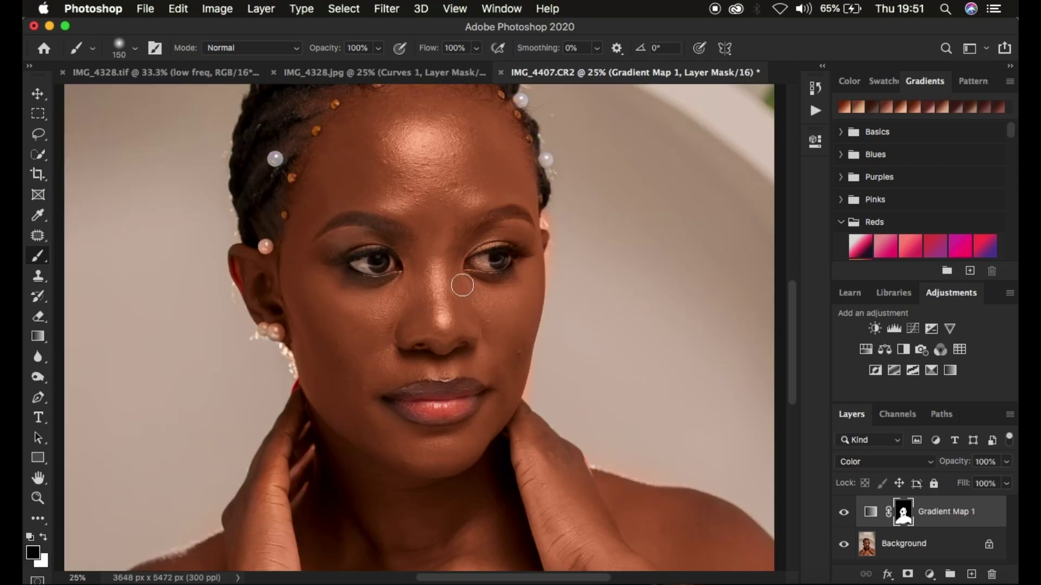
mouse_move(336, 251)
left_mouse_down()
mouse_move(381, 244)
mouse_move(399, 260)
mouse_move(361, 263)
mouse_move(401, 250)
left_mouse_up()
mouse_move(500, 256)
left_mouse_down()
mouse_move(477, 261)
mouse_move(508, 257)
left_mouse_up()
mouse_move(610, 447)
left_mouse_down()
mouse_move(587, 457)
mouse_move(593, 466)
mouse_move(593, 452)
mouse_move(529, 396)
mouse_move(551, 337)
mouse_move(558, 165)
mouse_move(560, 221)
mouse_move(543, 223)
mouse_move(560, 230)
mouse_move(603, 420)
mouse_move(594, 448)
mouse_move(642, 465)
left_mouse_up()
Paint white back onto the mask around the eye nearer the earring with a 90 px brush
key("super+minus")
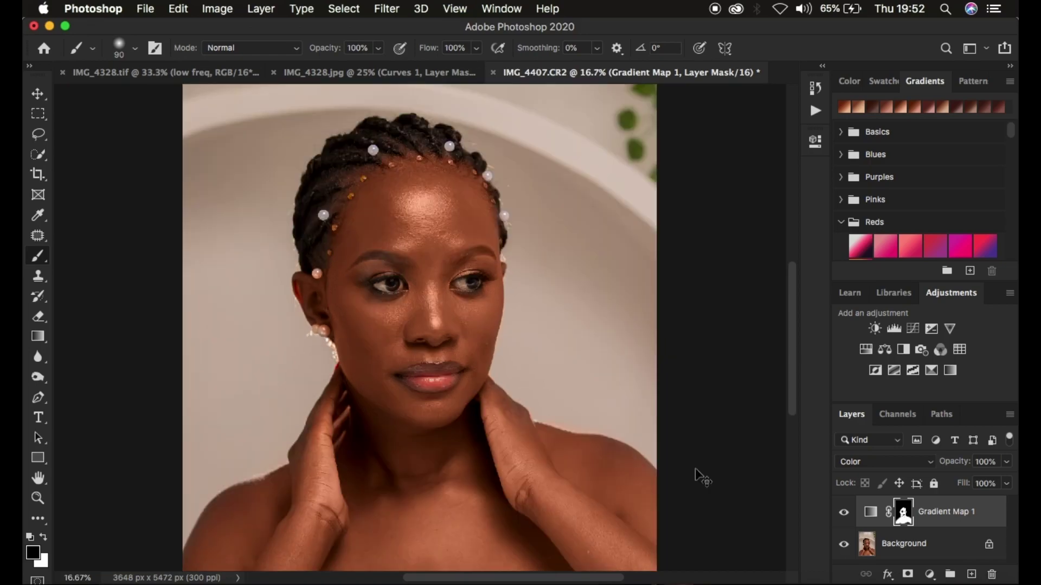
key("super+minus")
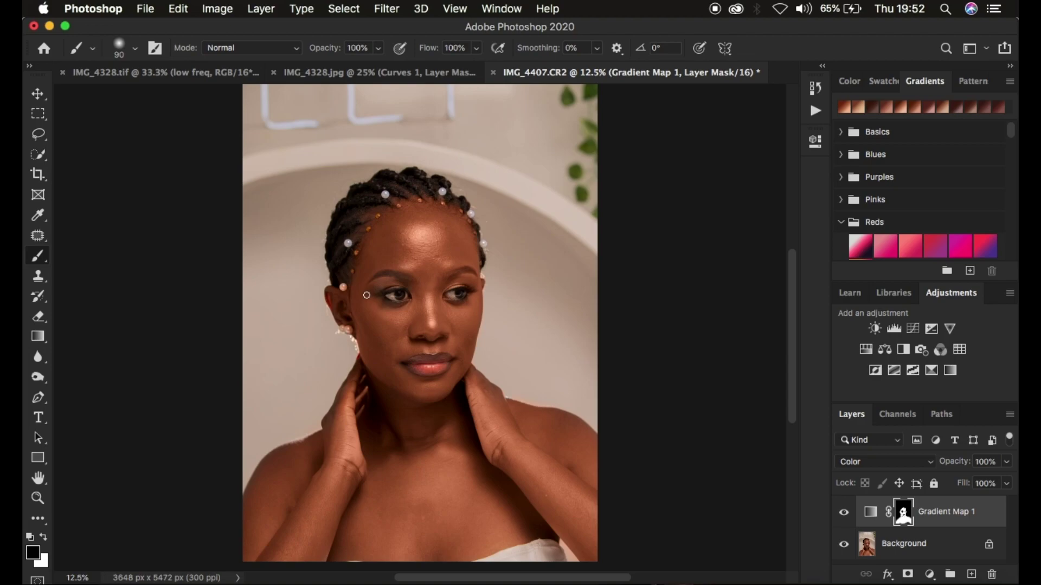
key("x")
left_click_drag(369, 295, 390, 280)
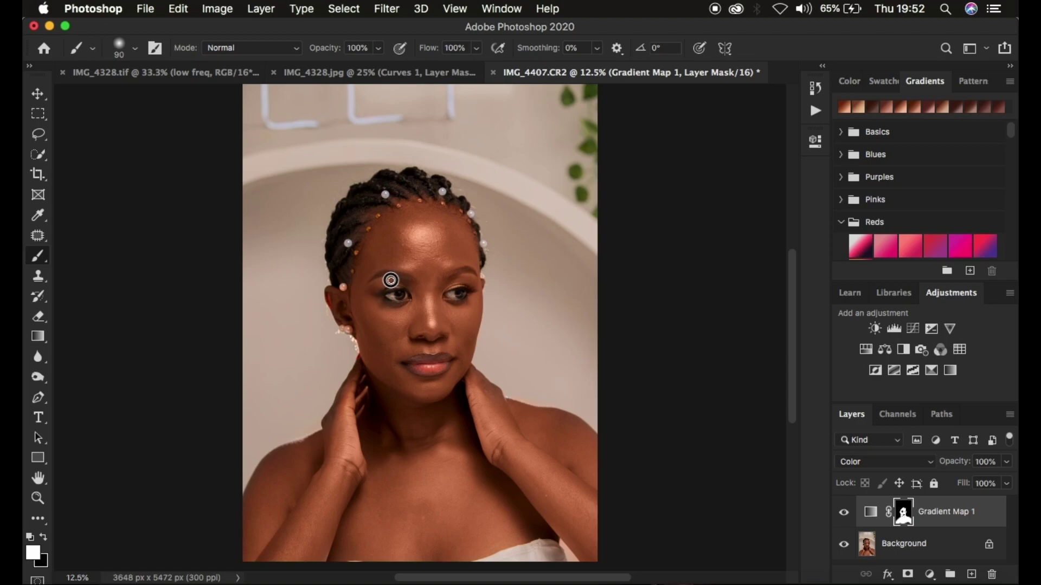
Lower the Gradient Map layer's opacity to 64% and toggle its visibility to compare the skin before and after
mouse_move(959, 462)
left_mouse_down()
mouse_move(934, 461)
mouse_move(959, 465)
mouse_move(943, 466)
left_mouse_up()
left_click(845, 514)
left_click(844, 514)
left_click(844, 514)
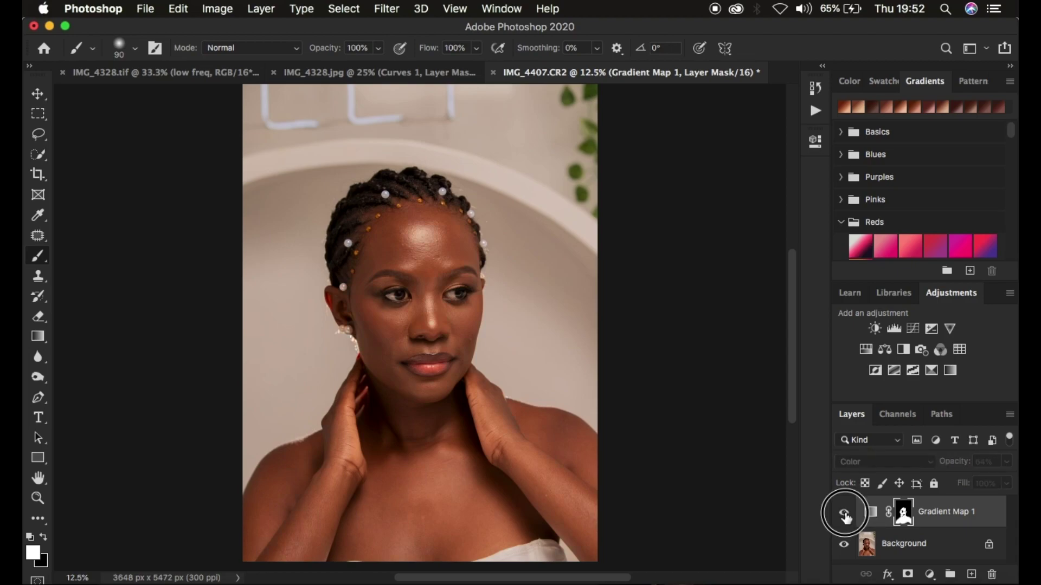
left_click(844, 514)
key("super+plus")
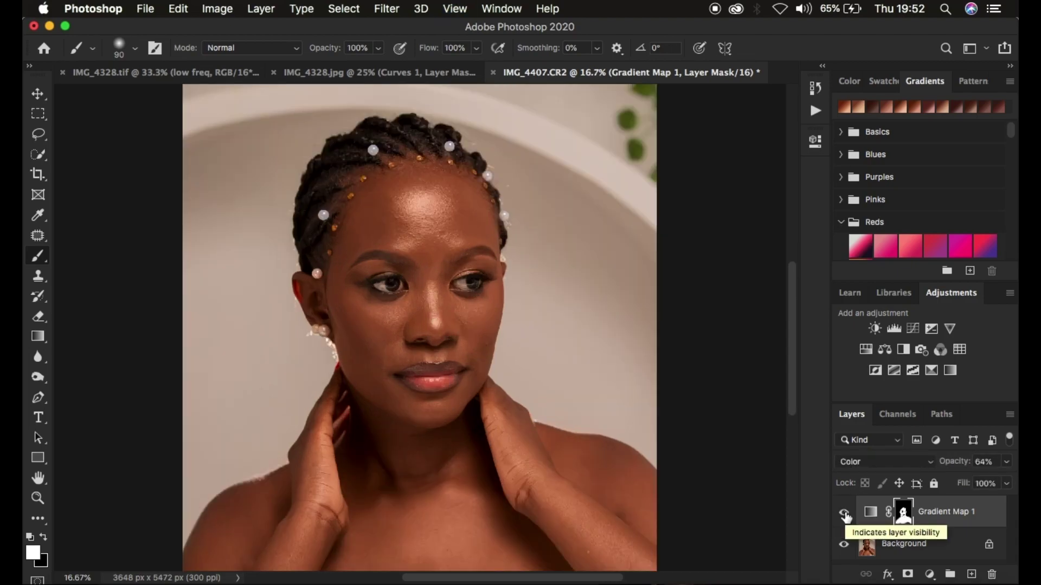
key("super+minus")
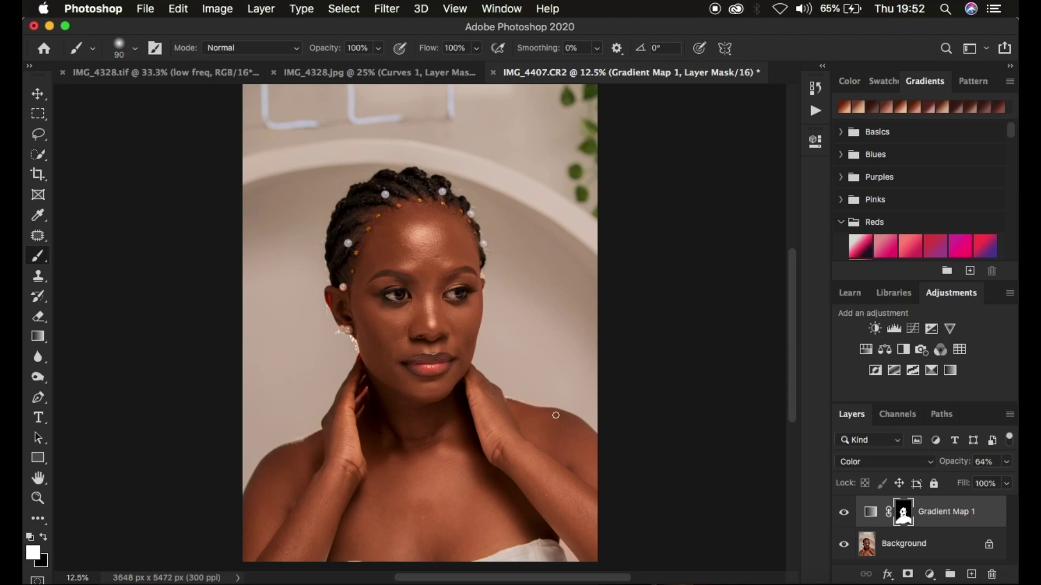
Add a Curves adjustment layer and slightly darken the forehead highlight with its on-image adjustment tool
left_click(929, 574)
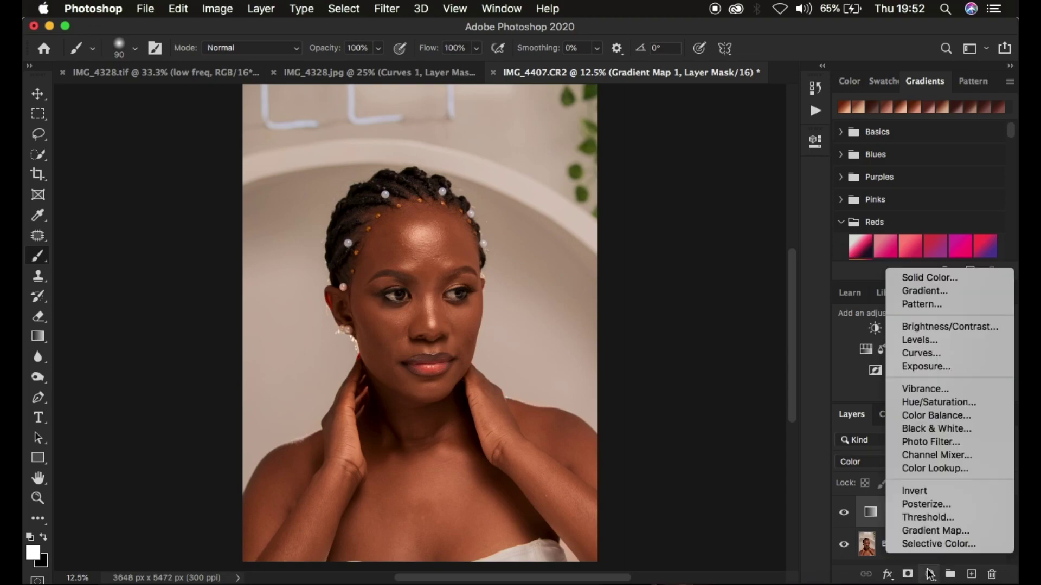
left_click(921, 353)
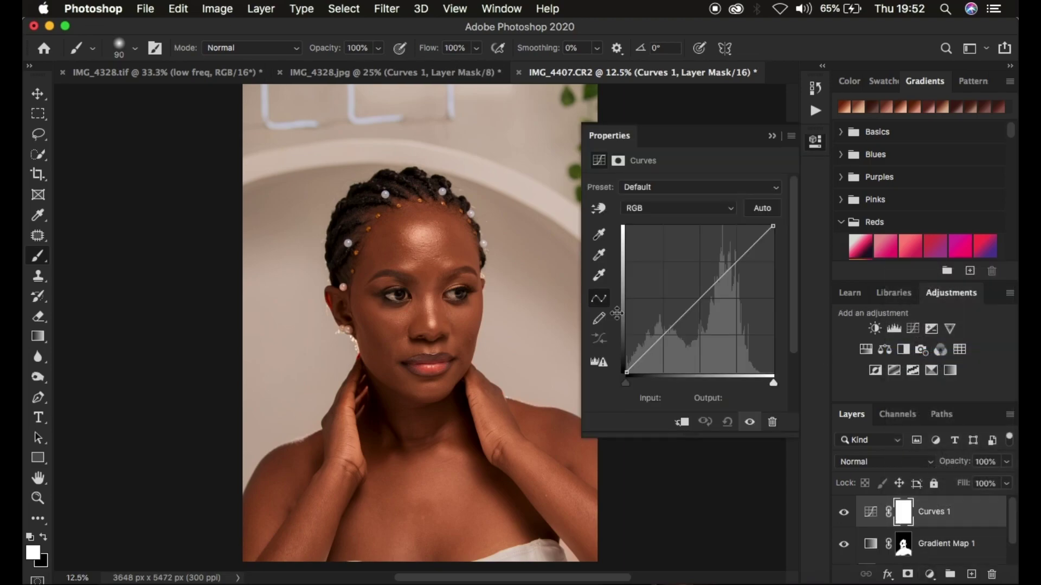
left_click(600, 212)
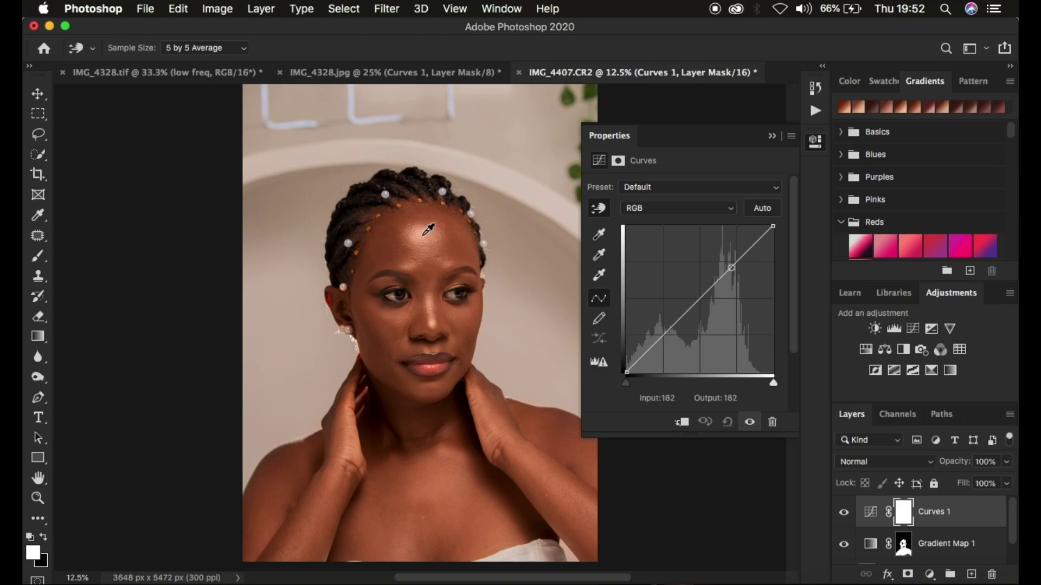
left_click_drag(428, 230, 430, 234)
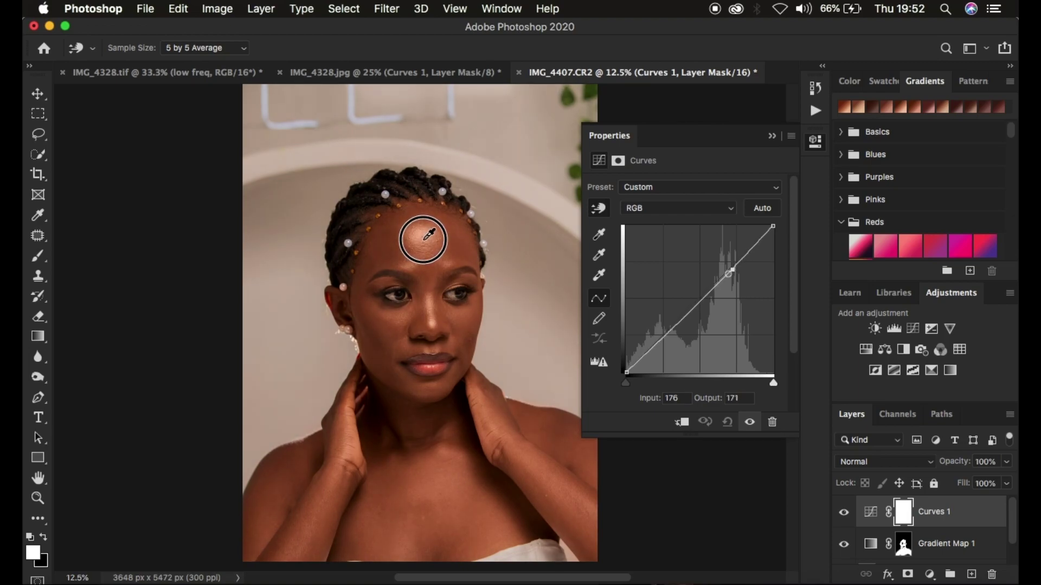
left_click_drag(429, 234, 429, 234)
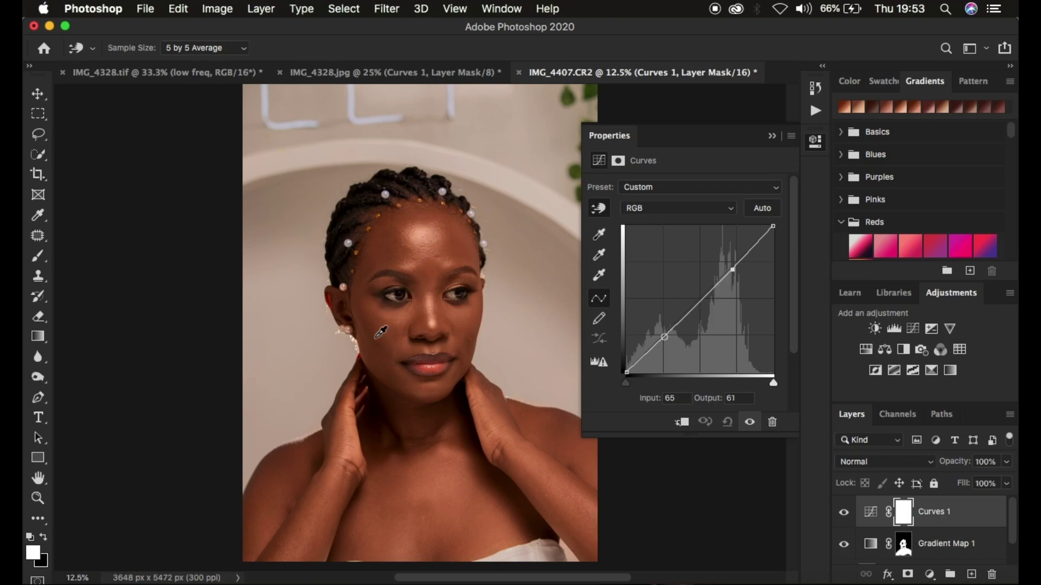
Slightly darken the cheek midtones and lower the neck shadows on the curve from input 35 to output 28
left_click_drag(379, 336, 381, 341)
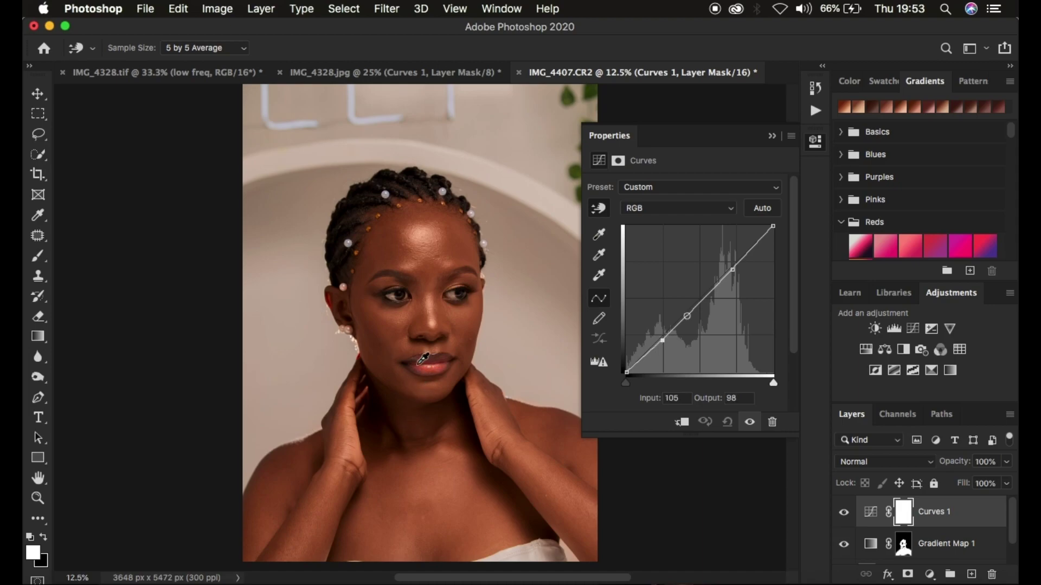
left_click(394, 411)
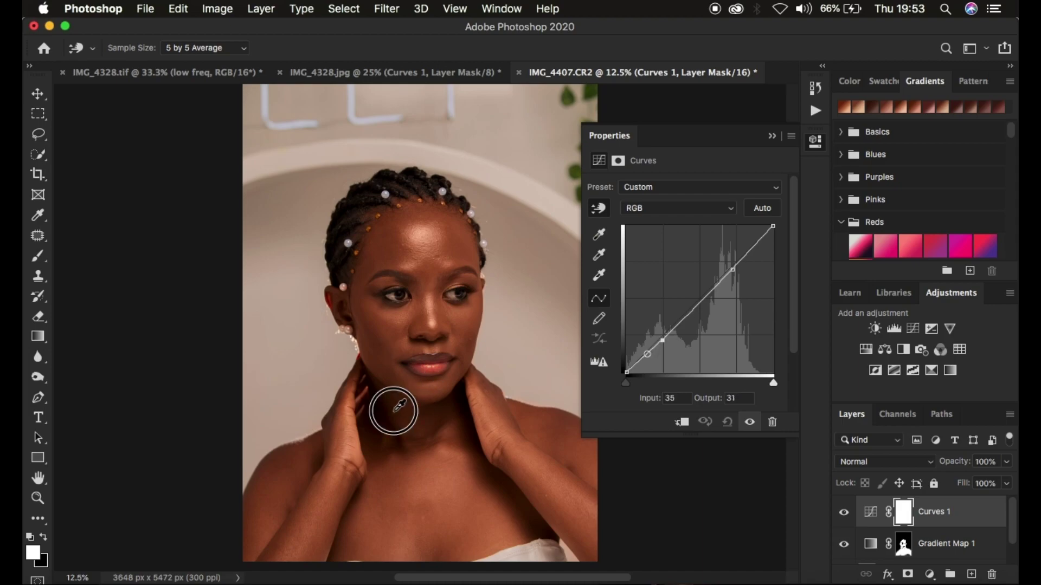
left_click_drag(394, 411, 394, 414)
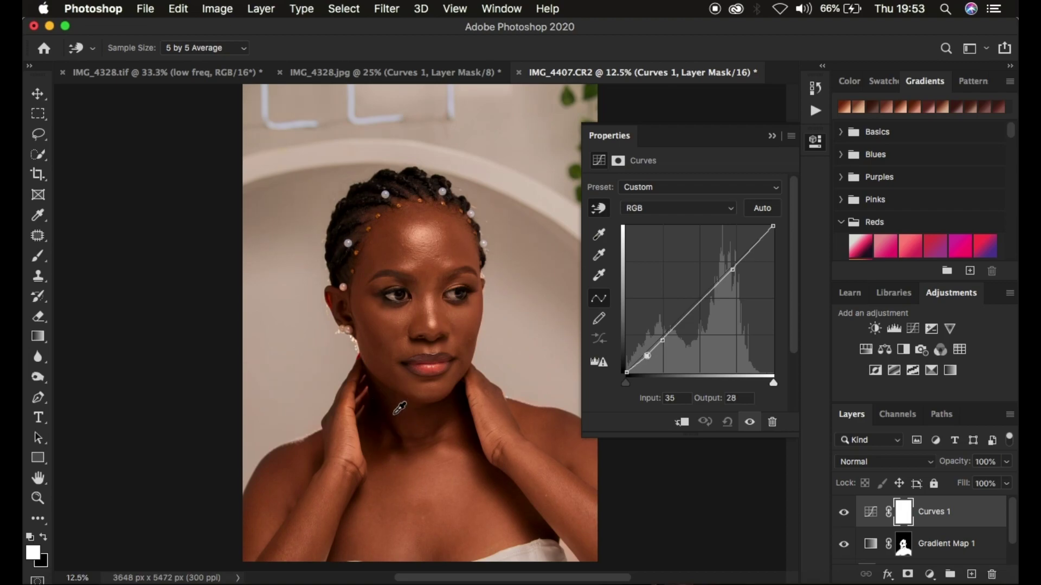
Compare the portrait with and without the Curves layer, and against the original Background alone
left_click(773, 137)
left_click(843, 513)
left_click(843, 514)
left_click(842, 514)
left_click(842, 514)
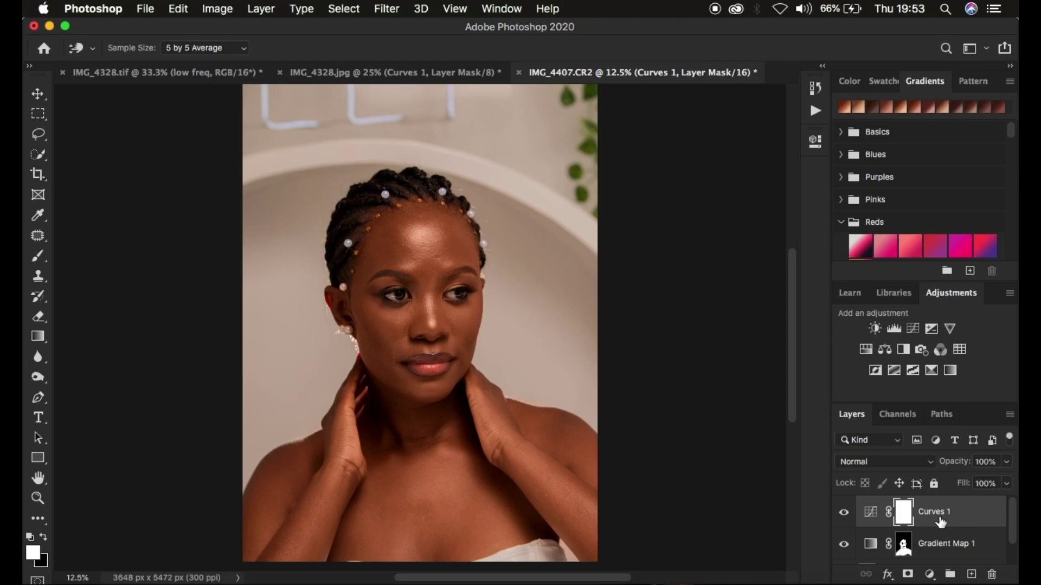
scroll(960, 528, "down", 1)
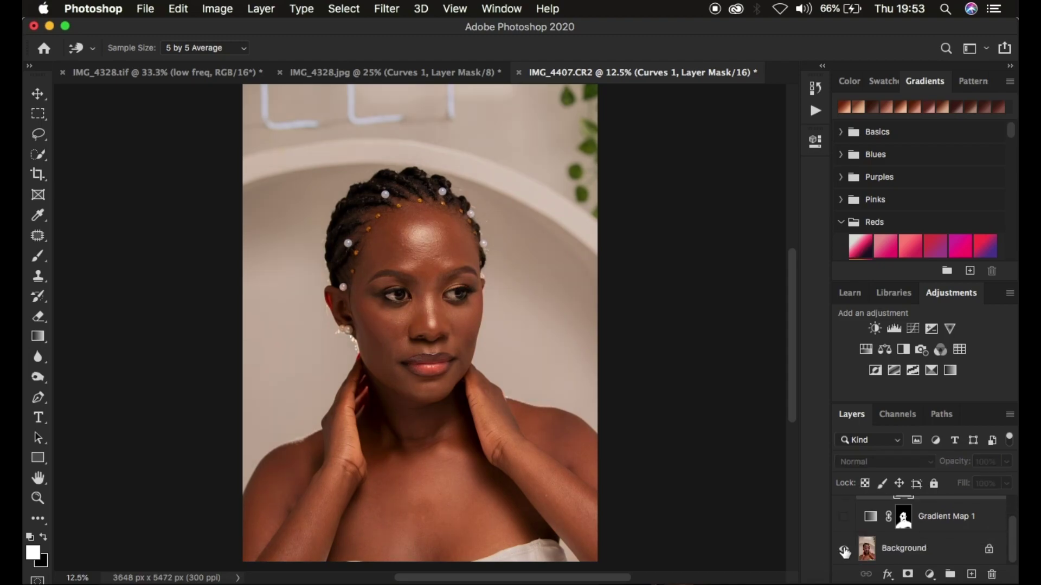
scroll(971, 528, "up", 1)
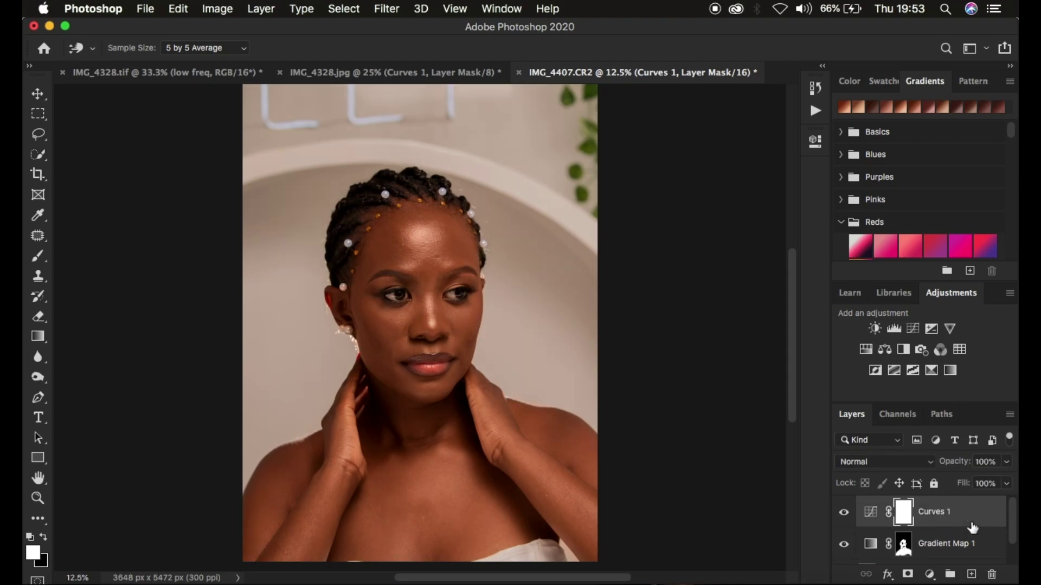
Add a Hue/Saturation adjustment layer, set the Reds lightness to -14 and slightly reduce the Reds saturation
left_click(929, 575)
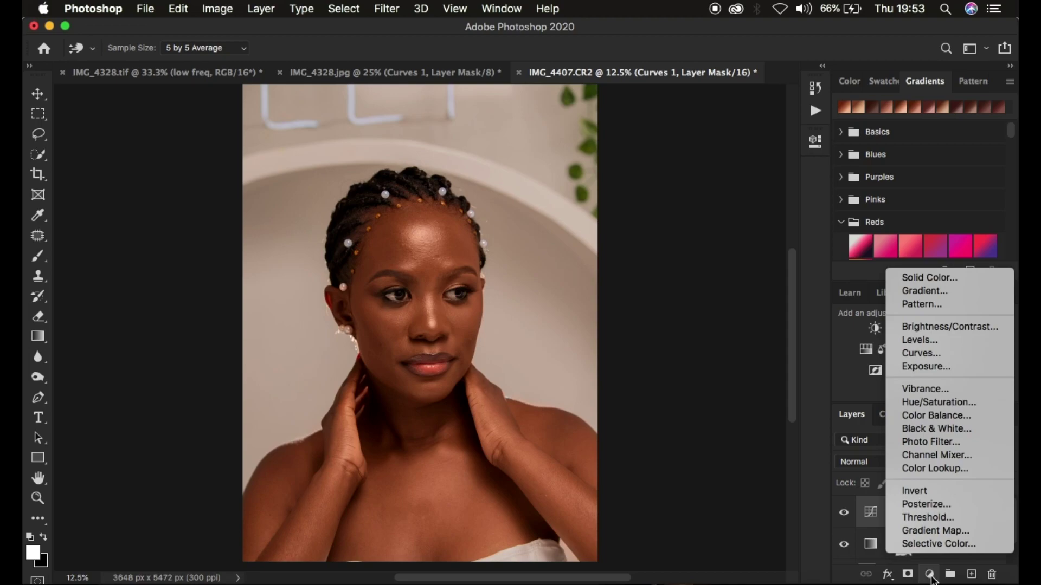
left_click(935, 405)
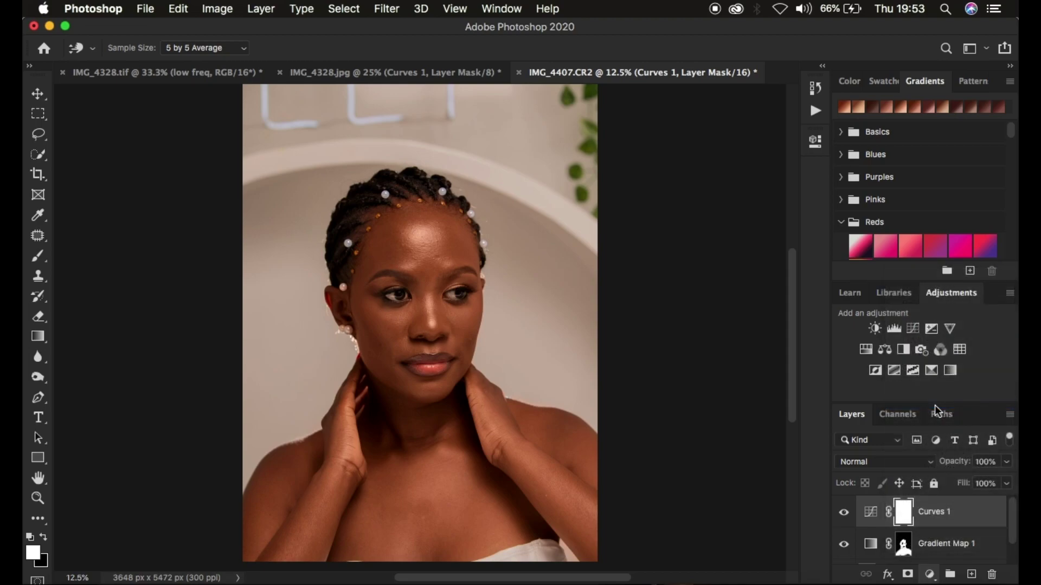
left_click(667, 208)
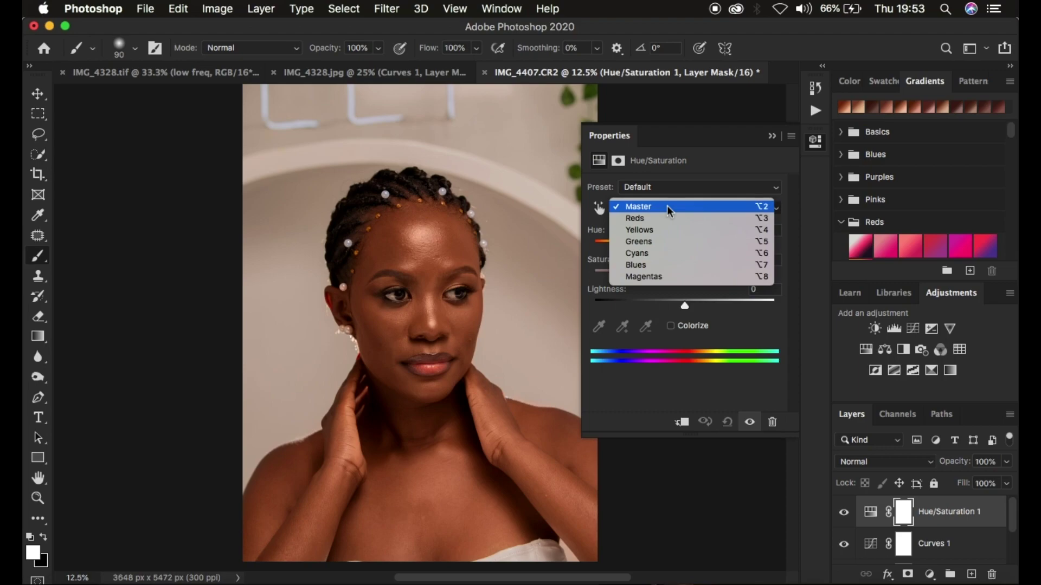
left_click(662, 215)
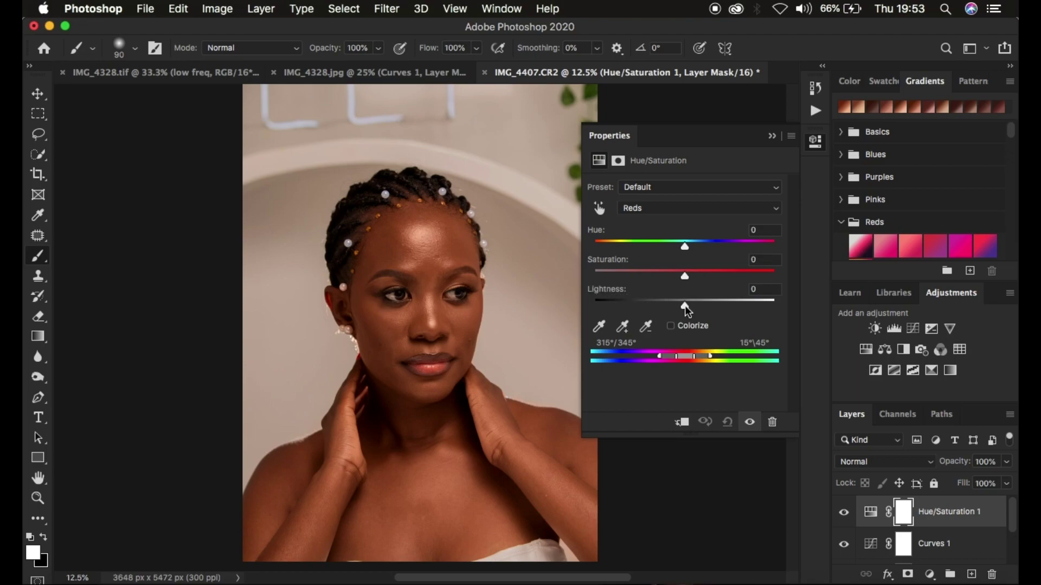
left_click_drag(685, 307, 676, 281)
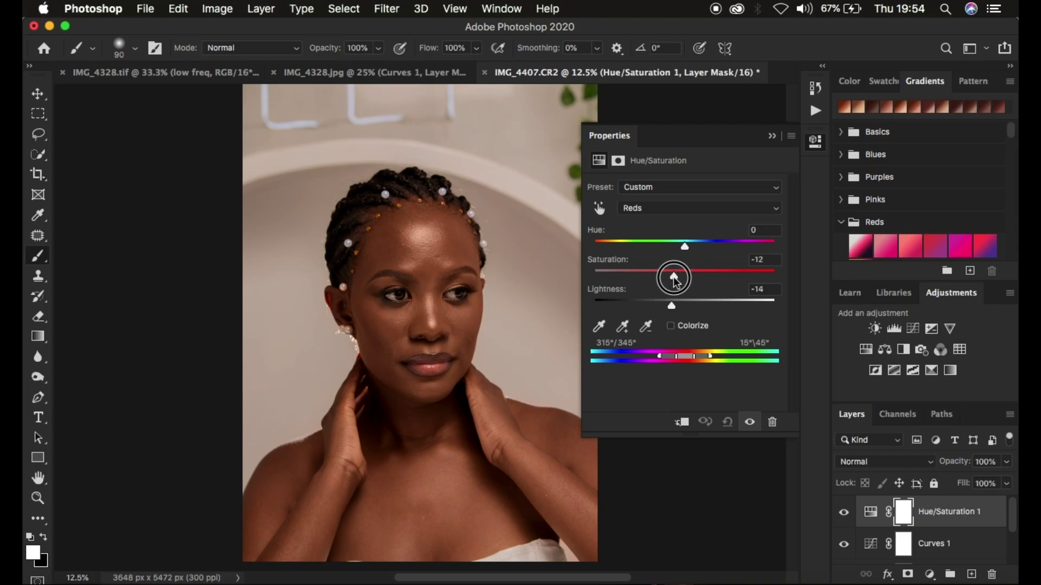
left_click_drag(675, 281, 680, 280)
Set the Yellows lightness to -20 and saturation to -9 in the Hue/Saturation adjustment
left_click(665, 211)
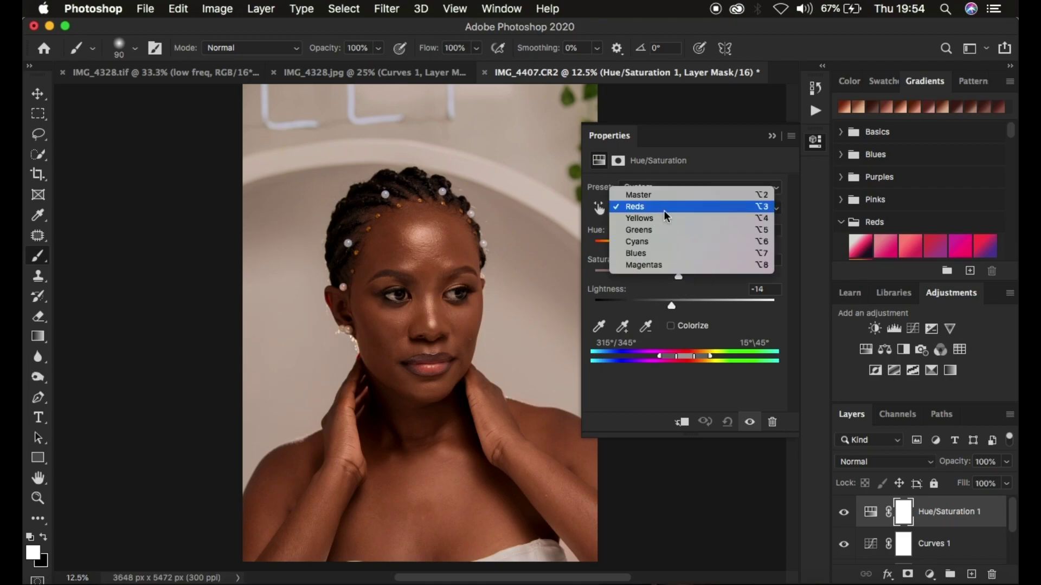
left_click(661, 217)
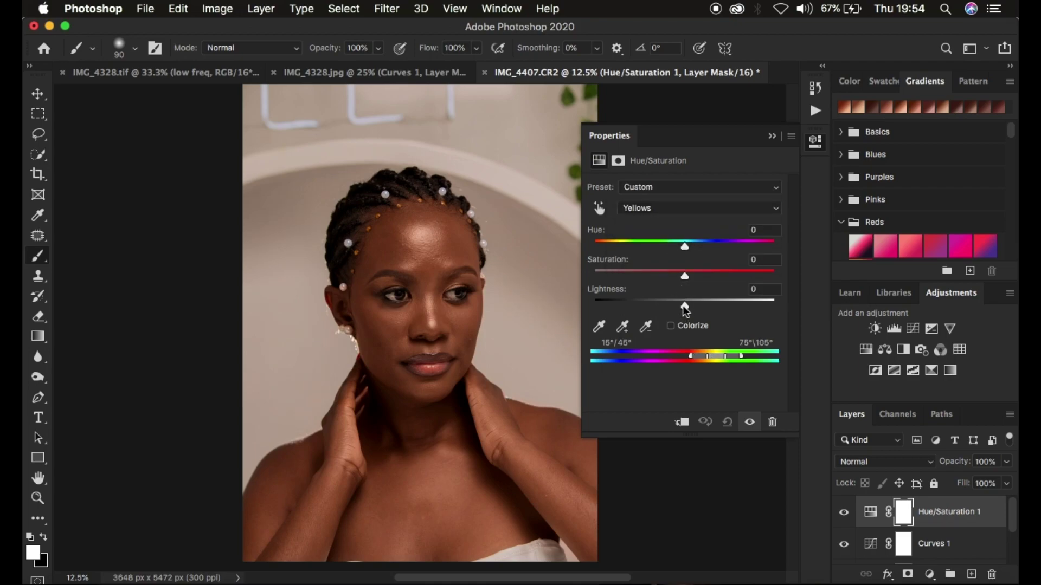
mouse_move(684, 307)
left_mouse_down()
mouse_move(645, 313)
mouse_move(670, 313)
left_mouse_up()
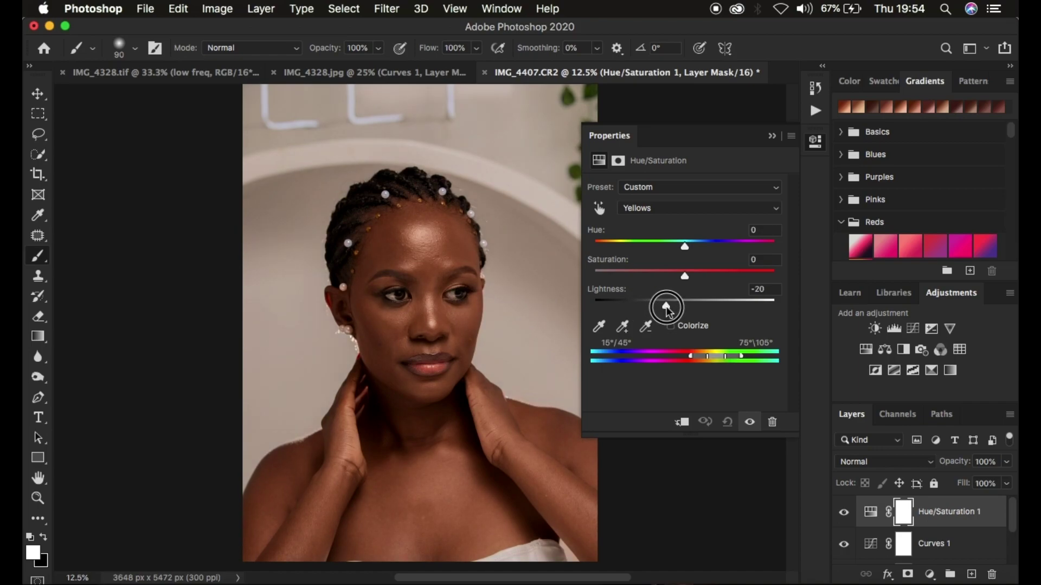
left_click_drag(685, 275, 675, 277)
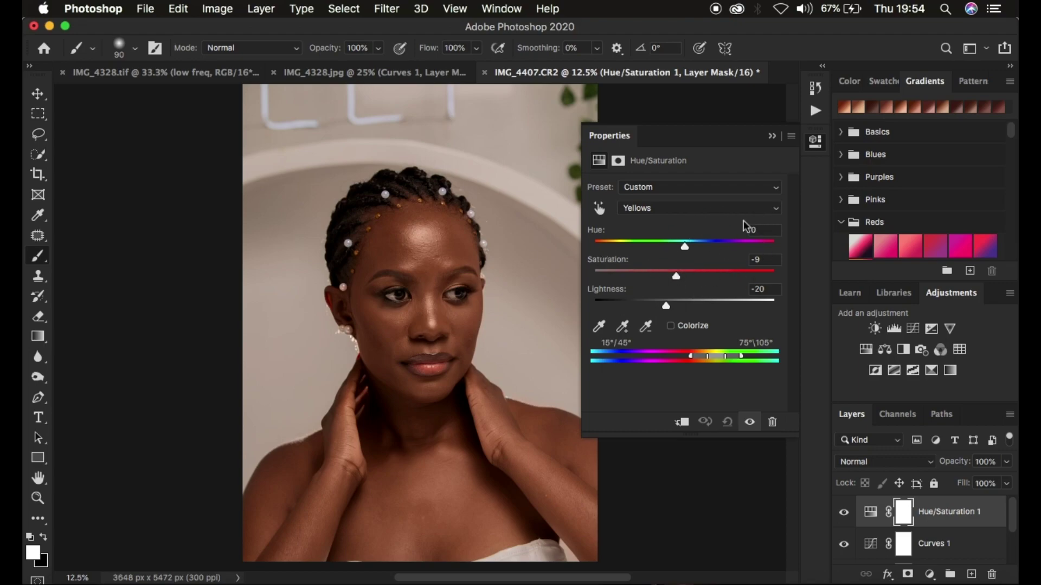
left_click(772, 139)
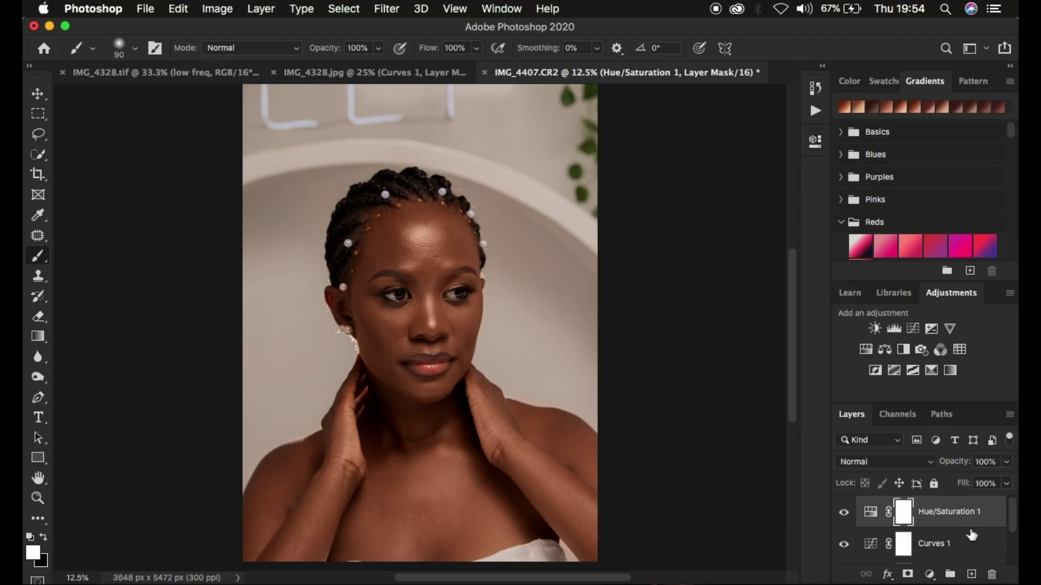
Group the Hue/Saturation, Curves and Gradient Map layers together above the Background
scroll(971, 535, "down", 5)
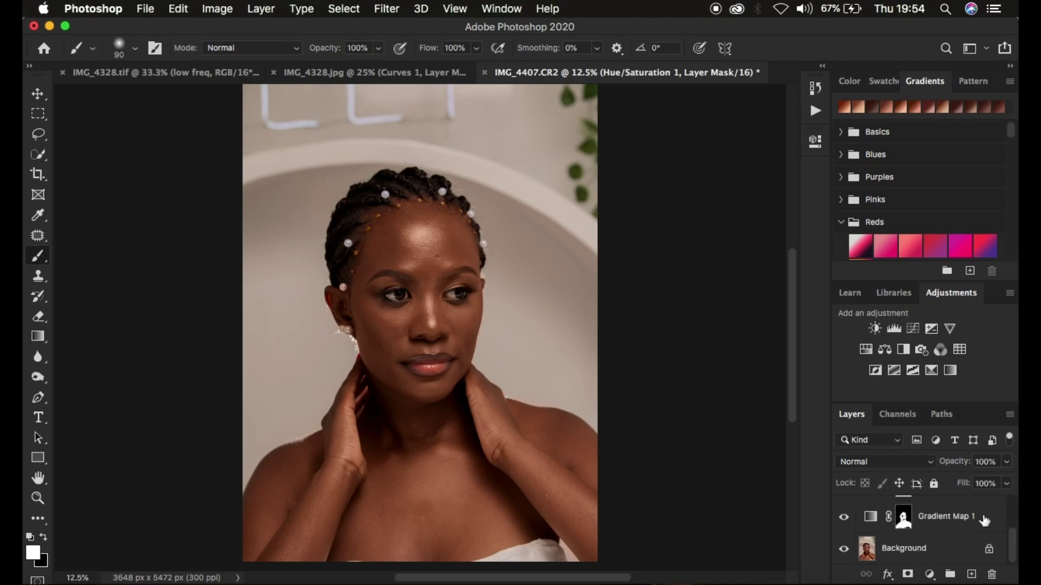
left_click(985, 519)
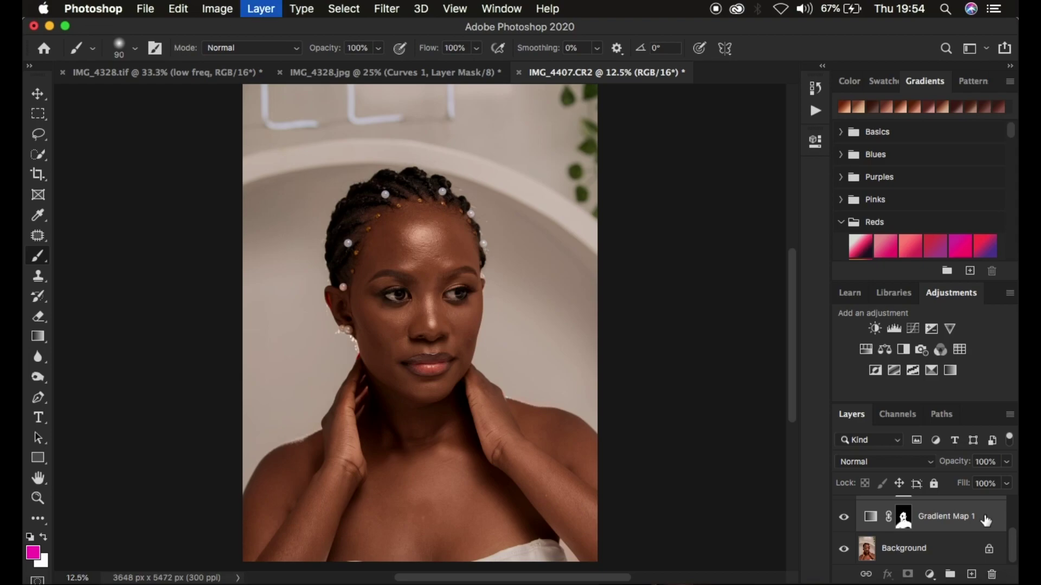
key("super+g")
Compare the portrait with and without the grouped adjustments, leaving the group visible
left_click(844, 506)
left_click(847, 509)
left_click(846, 508)
left_click(847, 509)
left_click(847, 510)
left_click(847, 510)
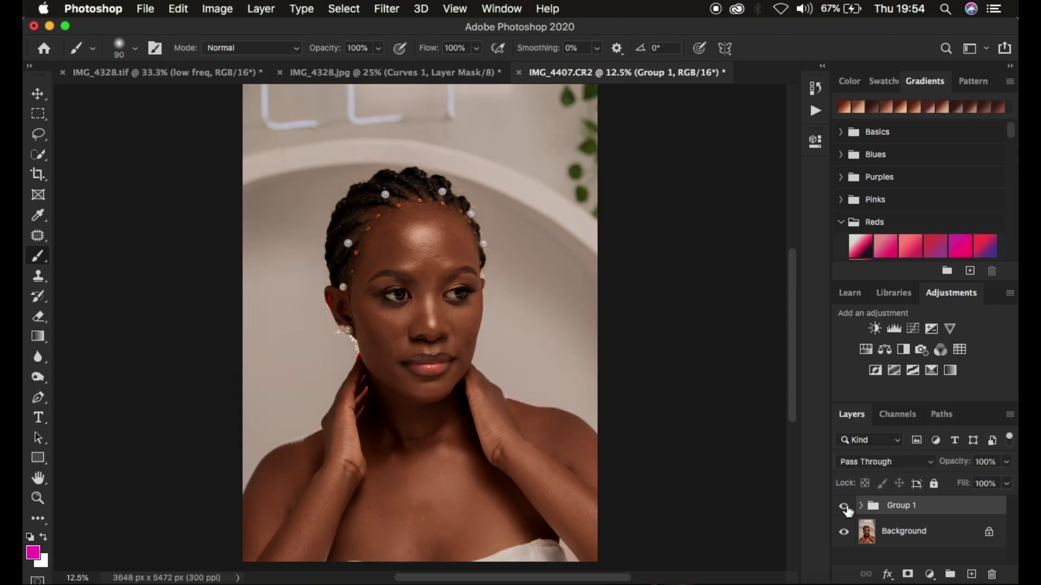
Lower the adjustment group's opacity to 68% and toggle its visibility to compare the portrait before and after
key("super+plus")
left_click_drag(961, 468, 933, 469)
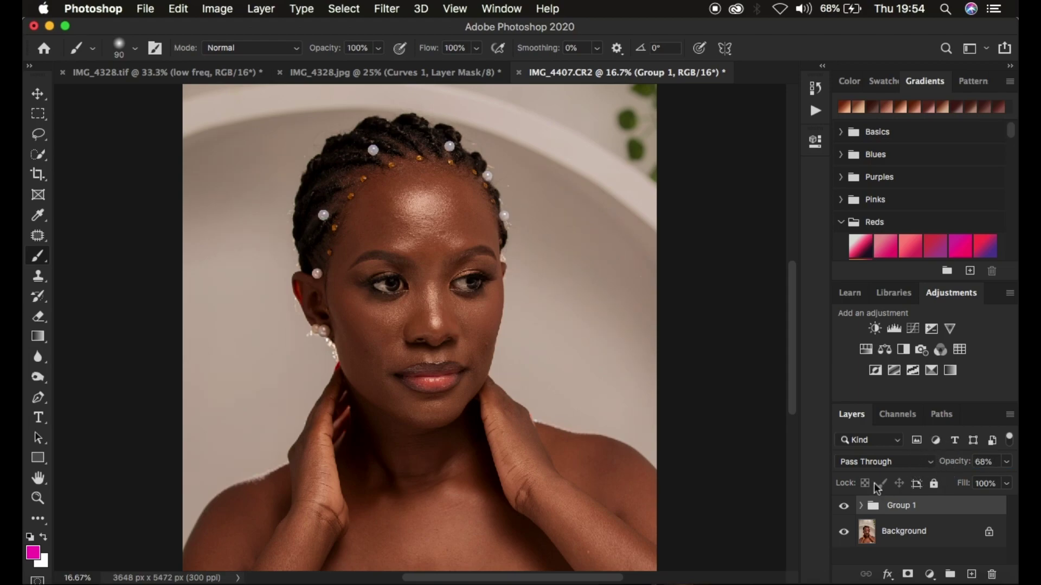
key("super+minus")
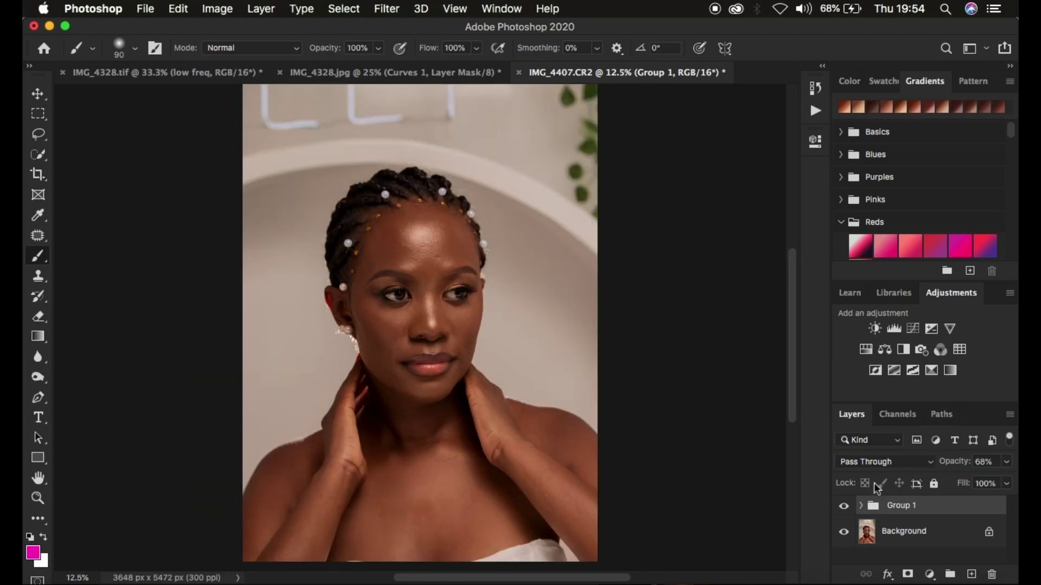
left_click(844, 507)
left_click(844, 508)
left_click(844, 507)
left_click(844, 507)
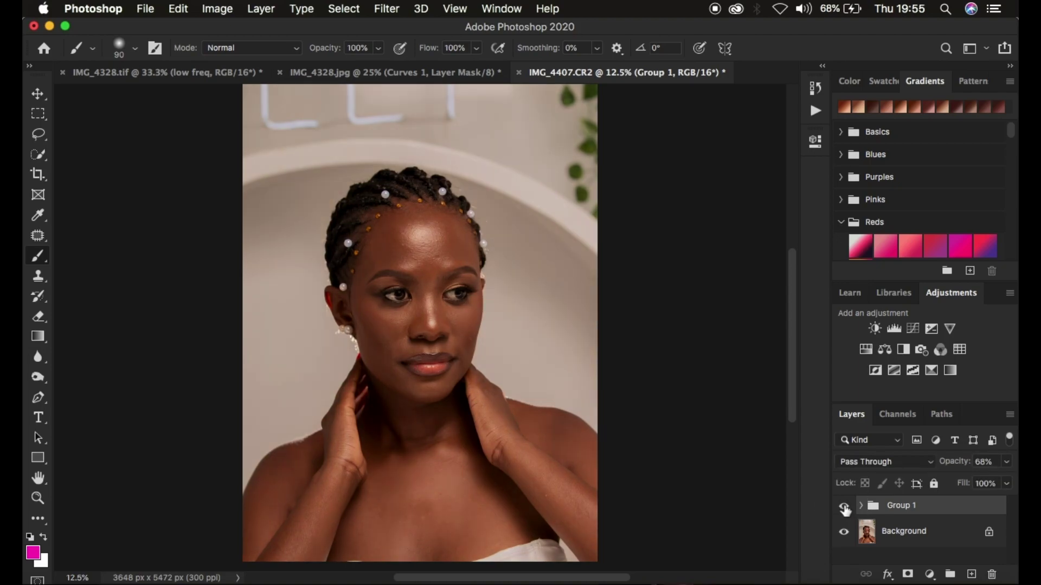